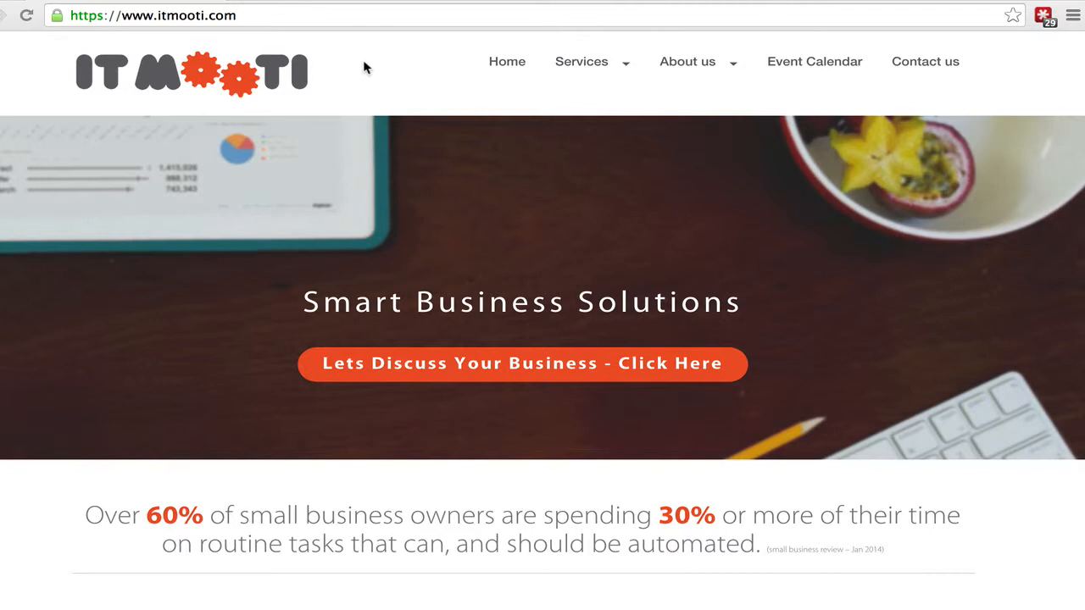
Step: Open a new Chrome tab showing the Google Australia start page
click(234, 0)
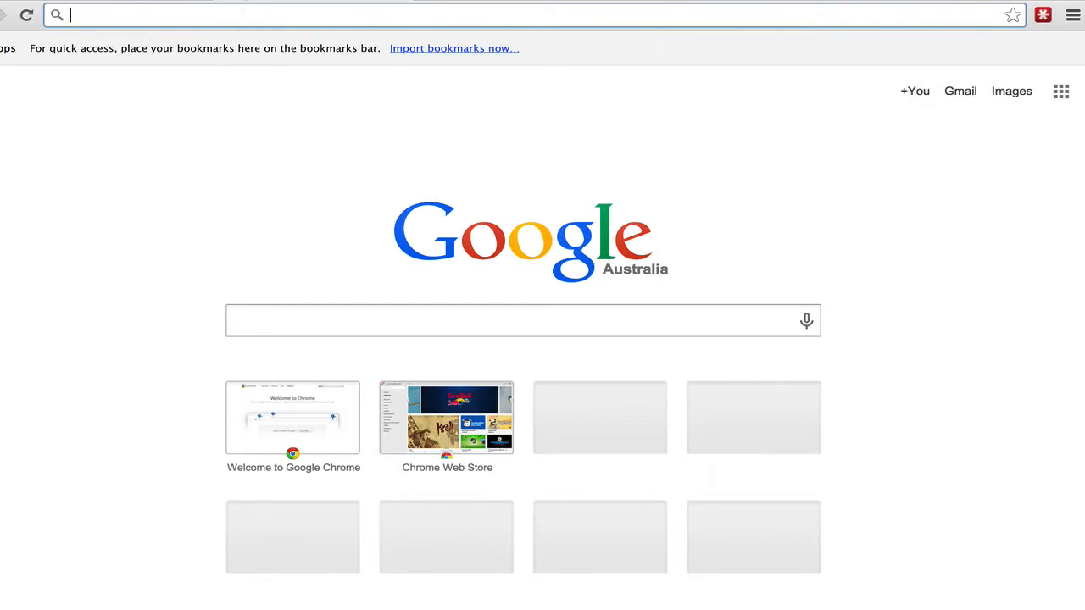
Step: Search Google for 'google utm' and scroll down to the URL builder form
text(google )
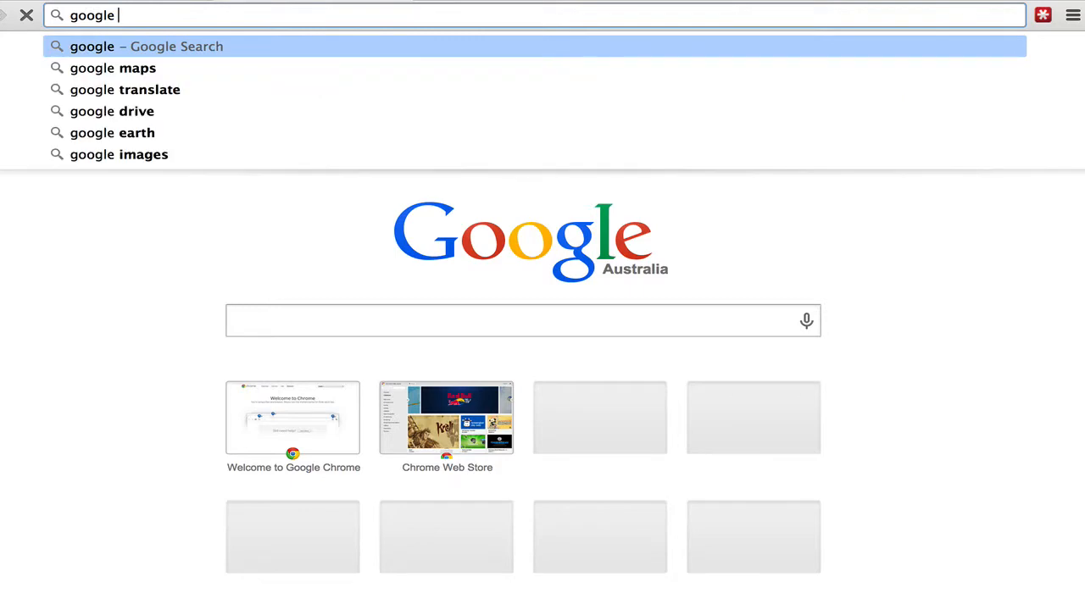
text(utm)
key(Return)
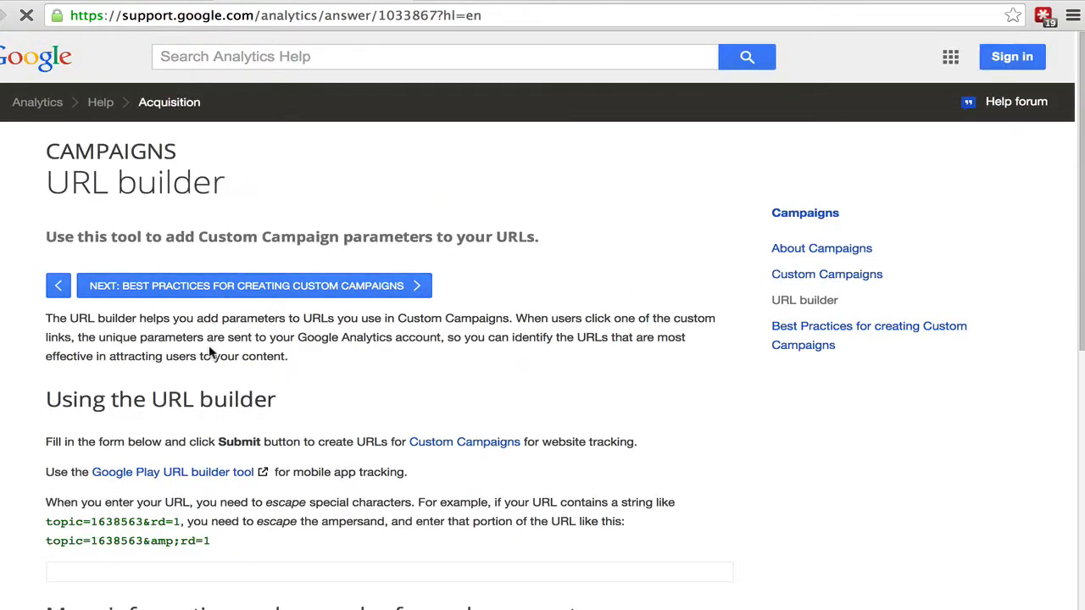
scroll(210, 351, down, 5)
scroll(208, 348, down, 1)
click(177, 342)
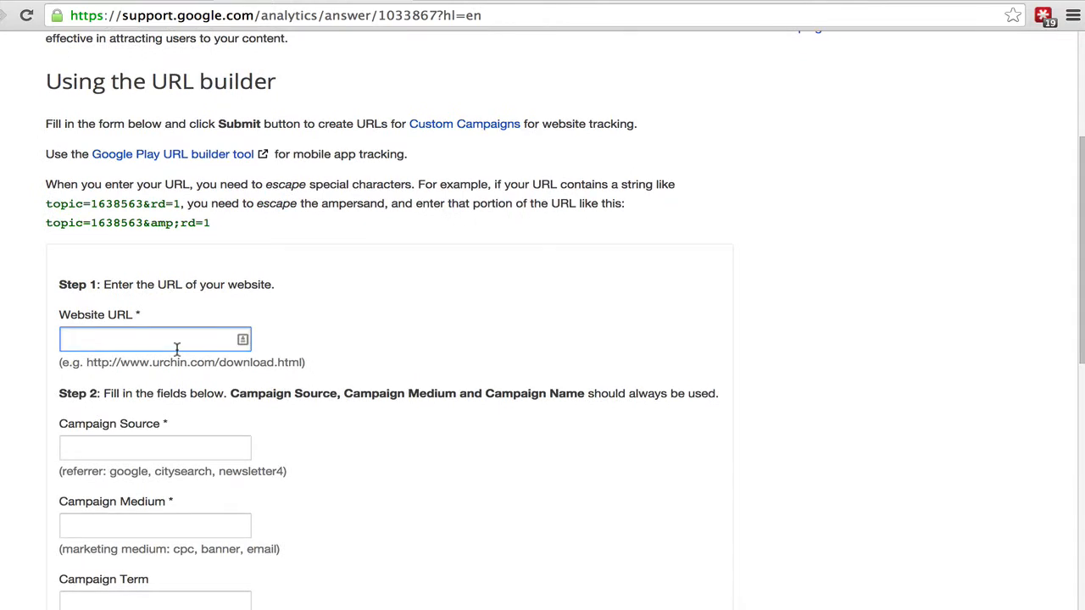
text(www.itmooti.com)
key(Tab)
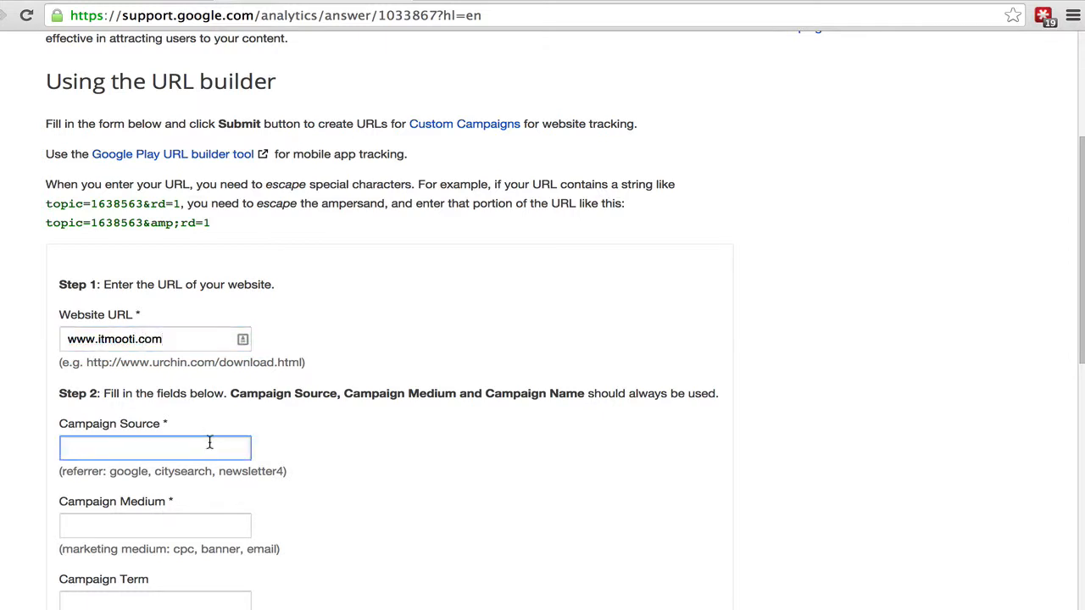
scroll(209, 437, down, 1)
text(google)
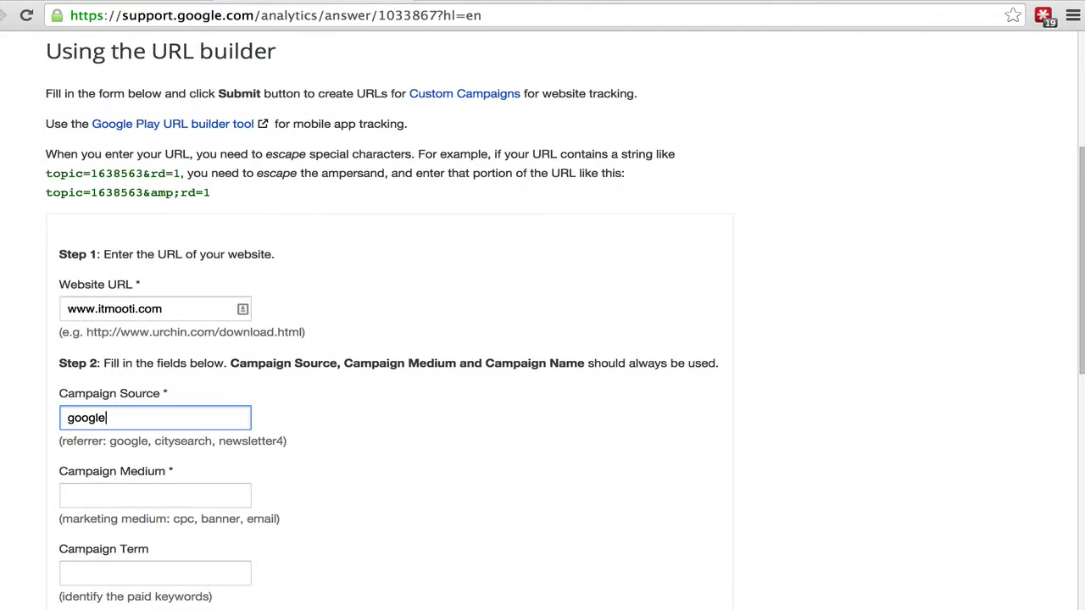
Step: Set the Campaign Medium to cpc and submit to generate the campaign URL
key(Tab)
scroll(308, 477, down, 3)
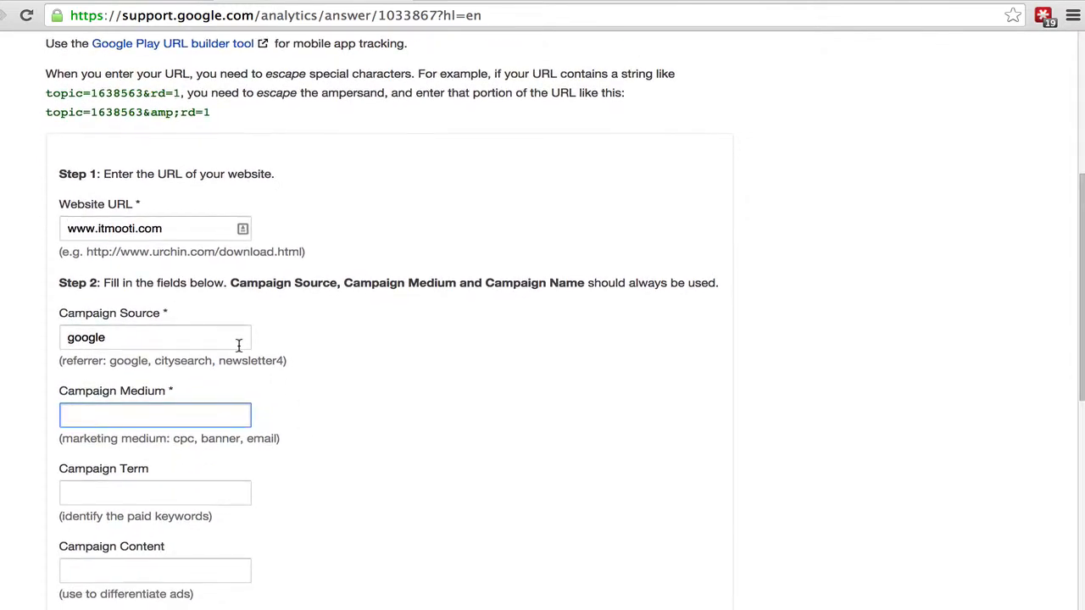
text(cpcp)
key(BackSpace)
key(Tab)
key(Tab)
key(Tab)
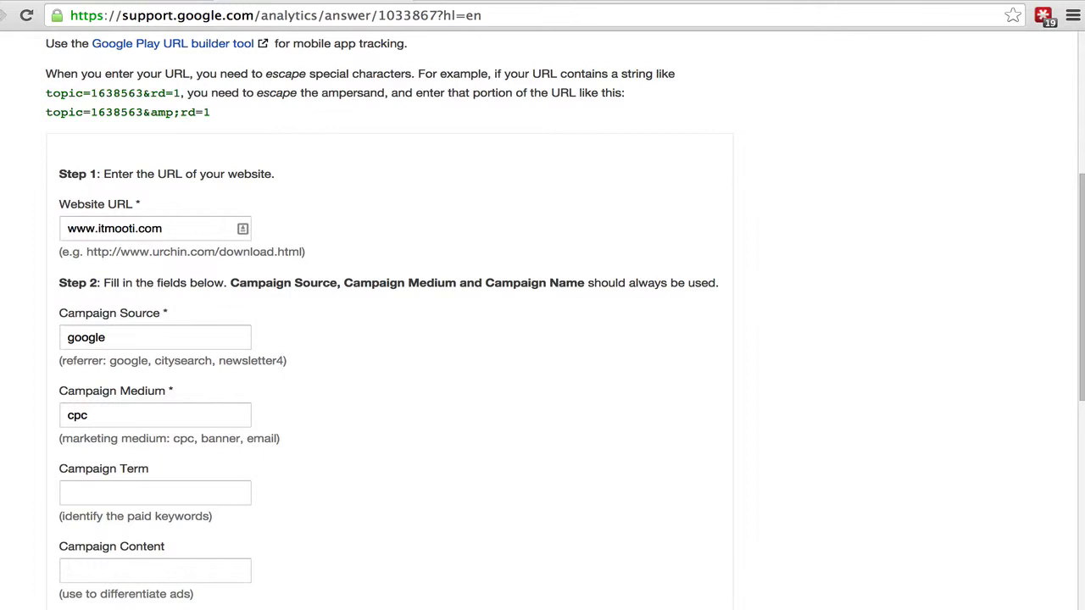
scroll(303, 340, down, 3)
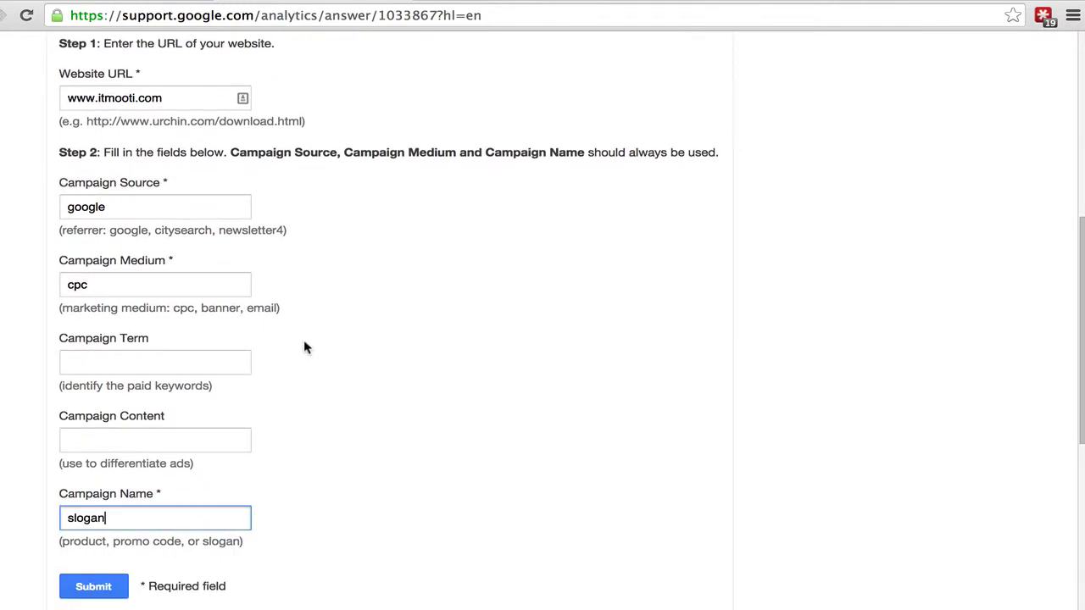
click(113, 589)
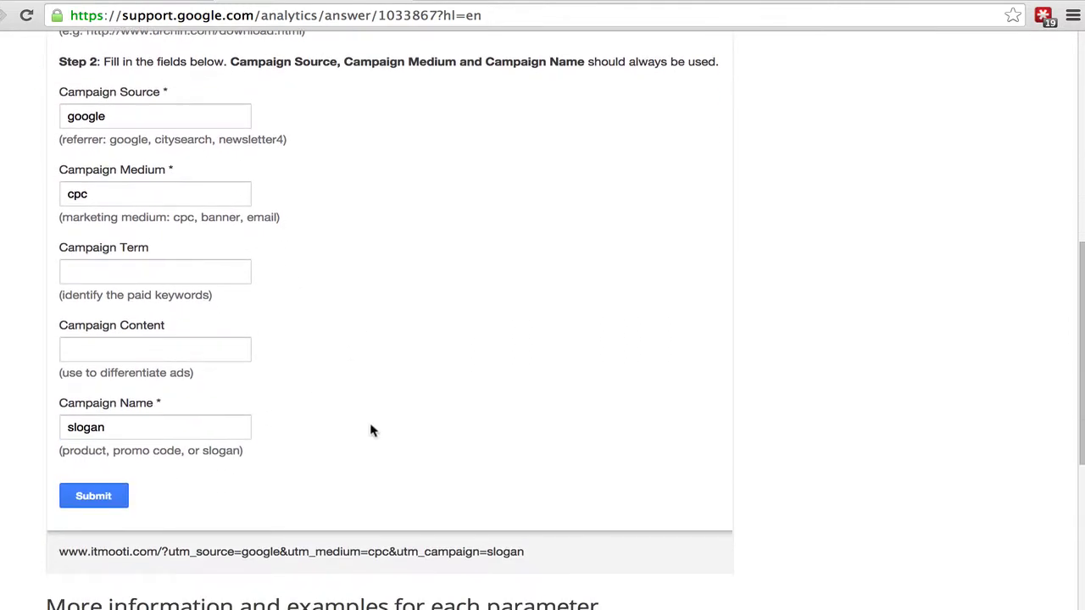
drag(528, 552, 58, 552)
key(ctrl+c)
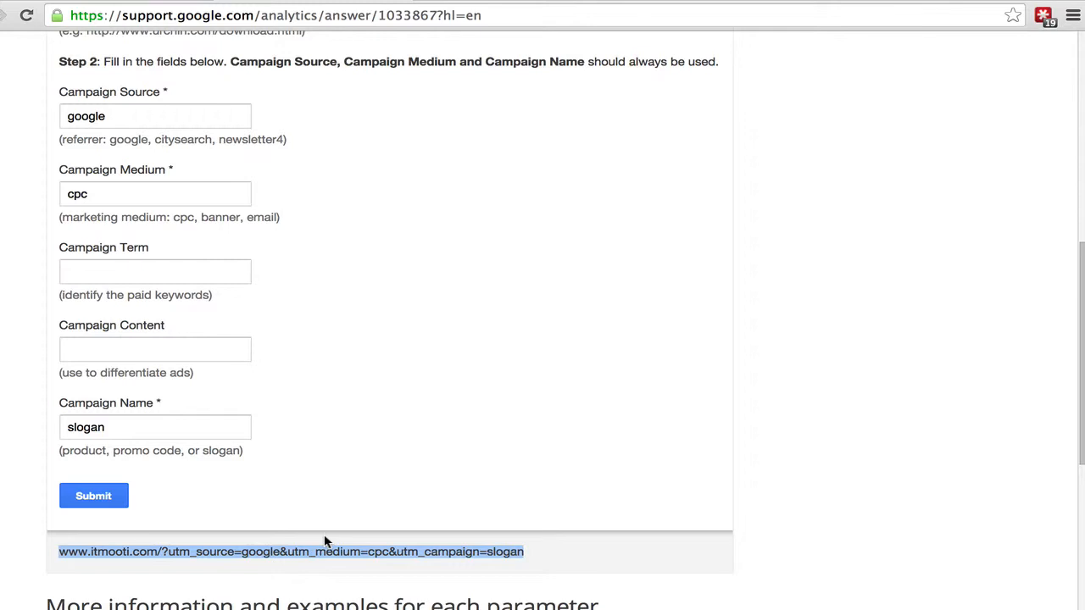
scroll(325, 541, down, 2)
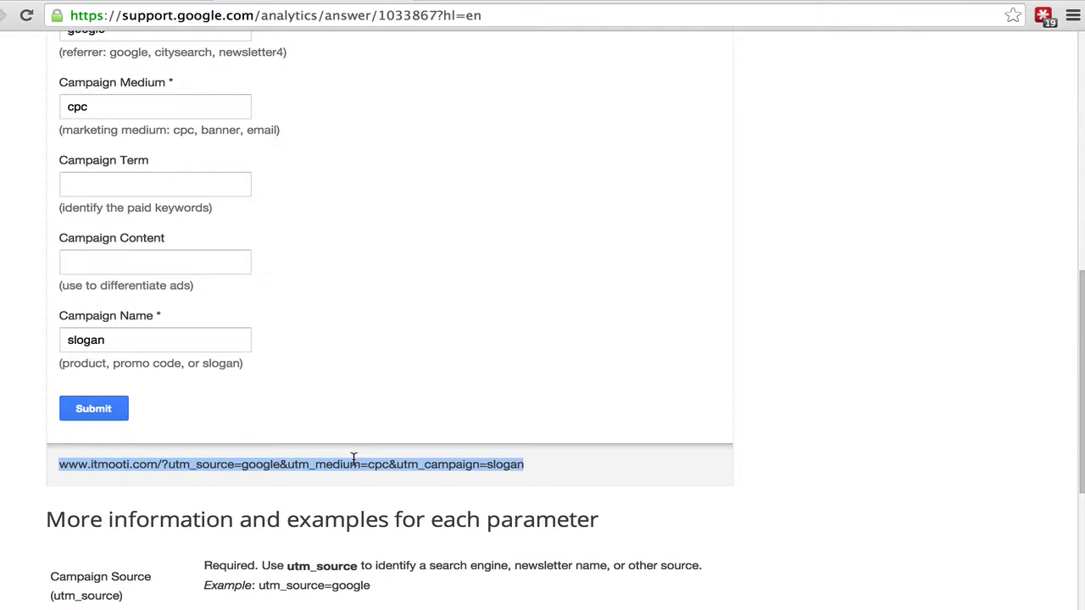
Step: In a new tab, paste the campaign URL and append fname, lname and var1=Country parameters
click(430, 1)
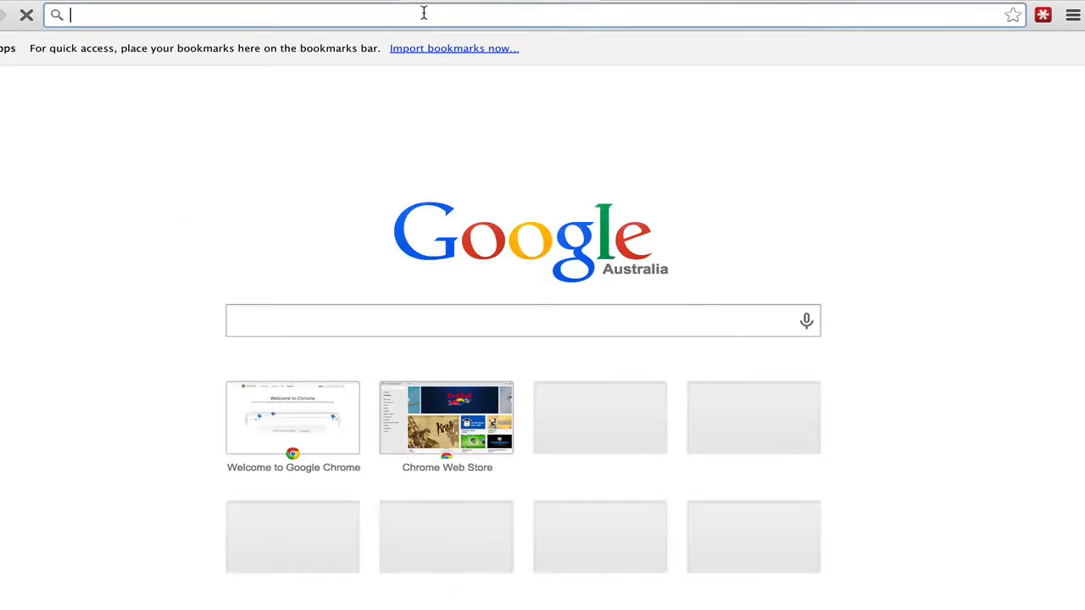
key(ctrl+v)
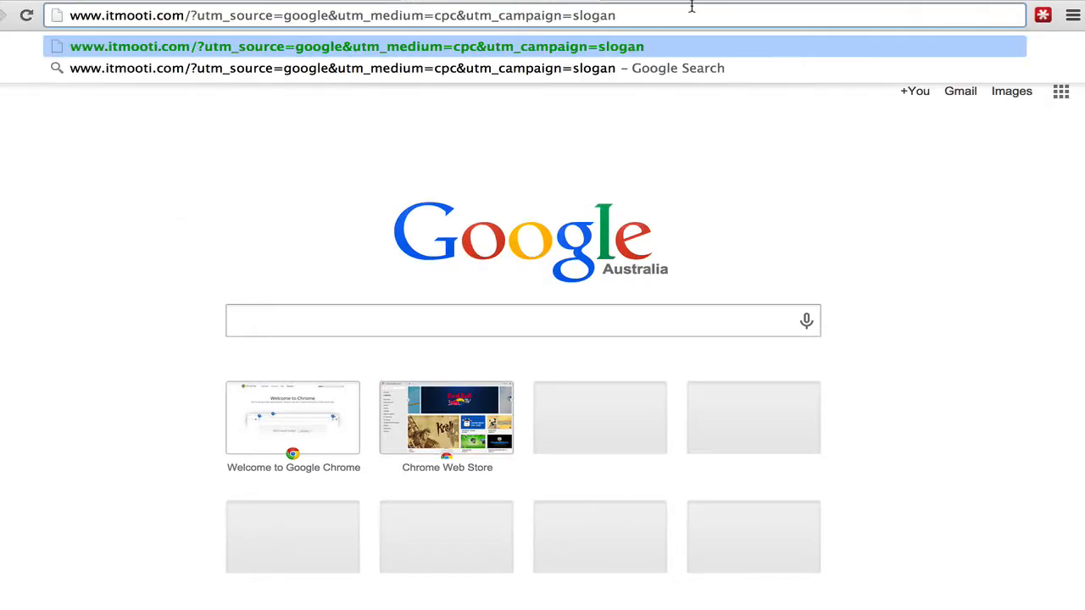
text(&)
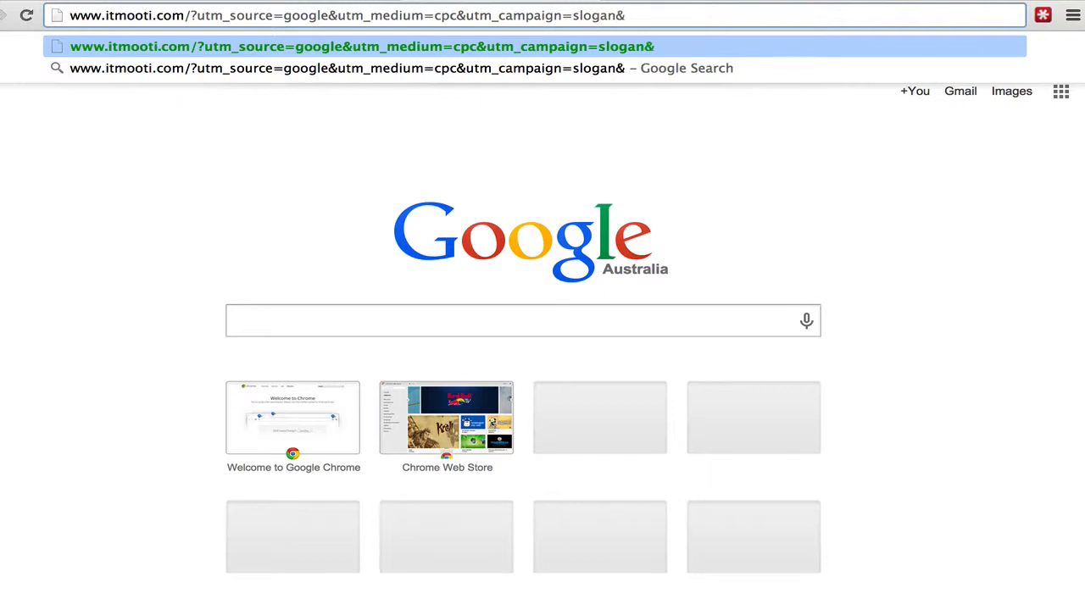
text(fname)
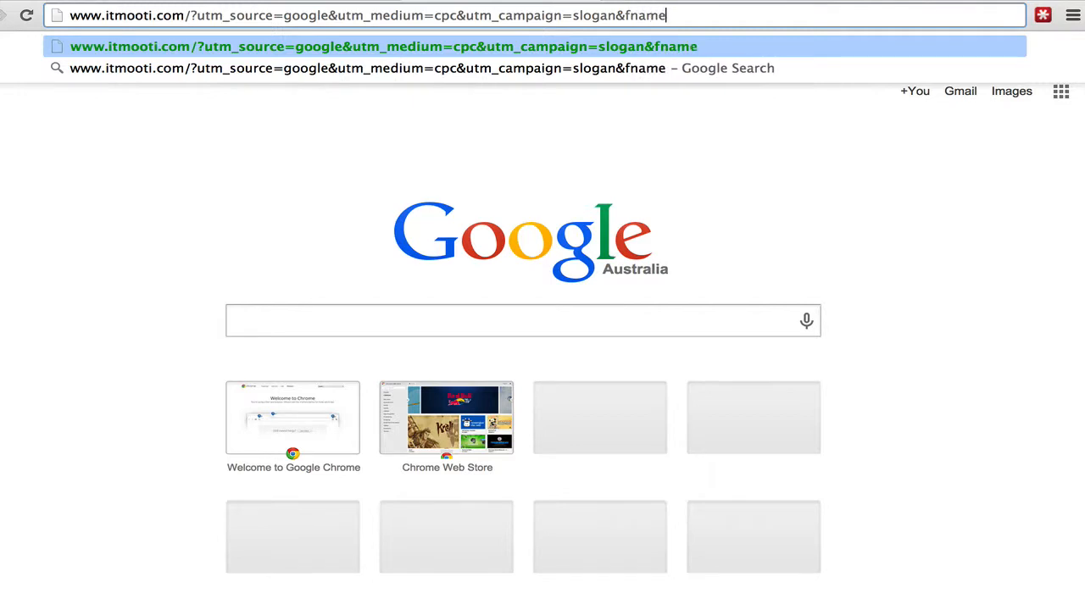
text(=)
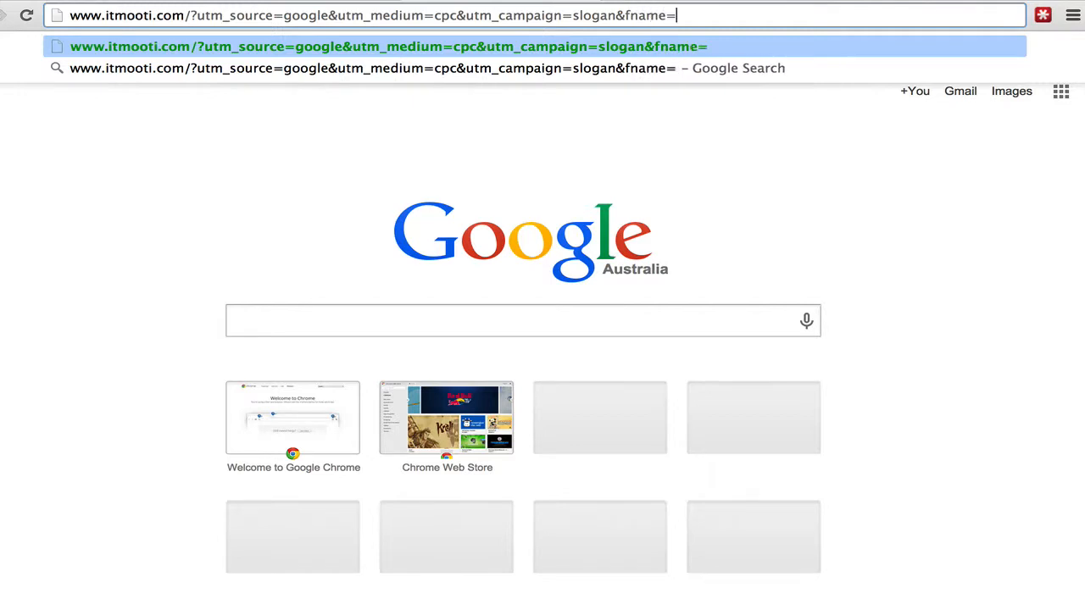
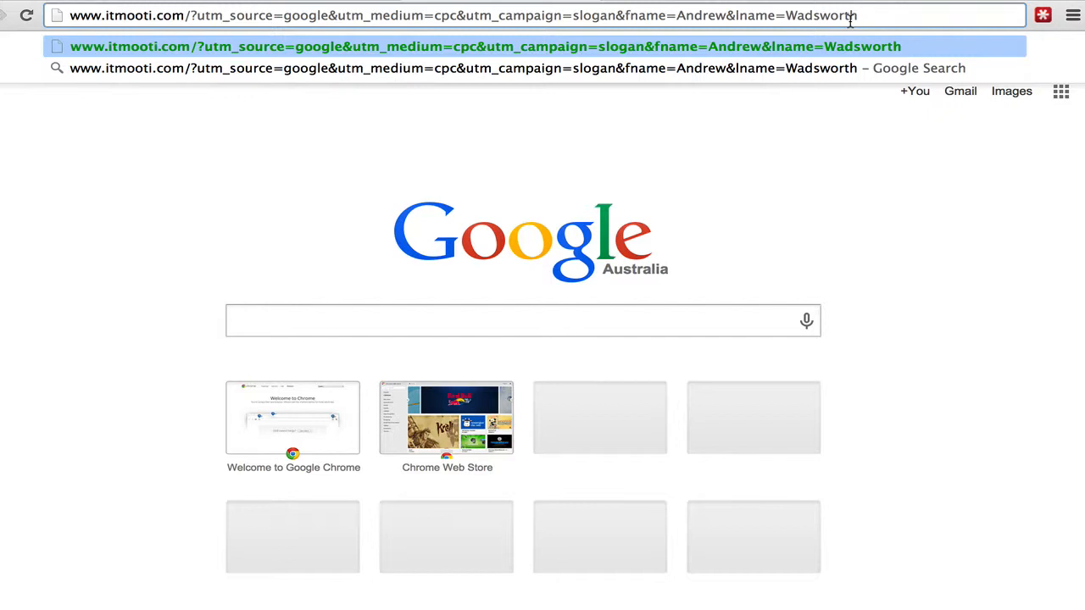
text(&)
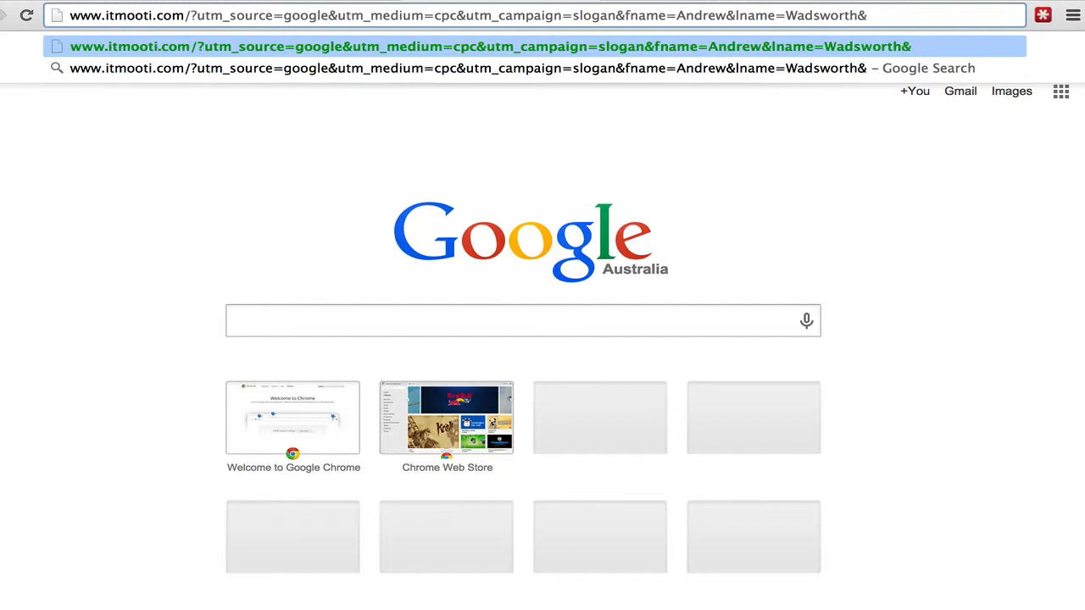
text(var1)
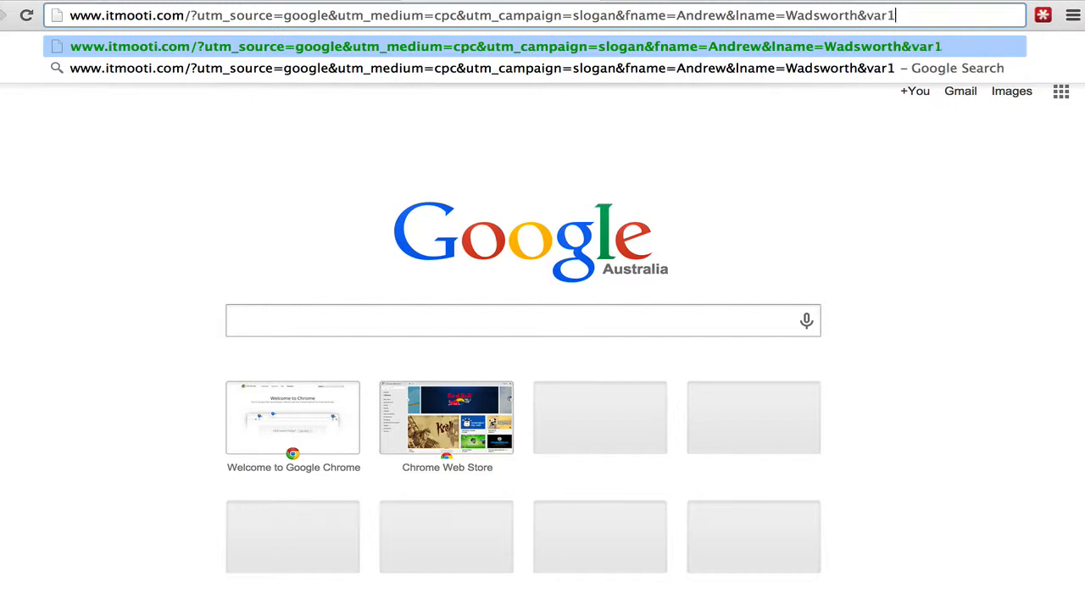
text(=)
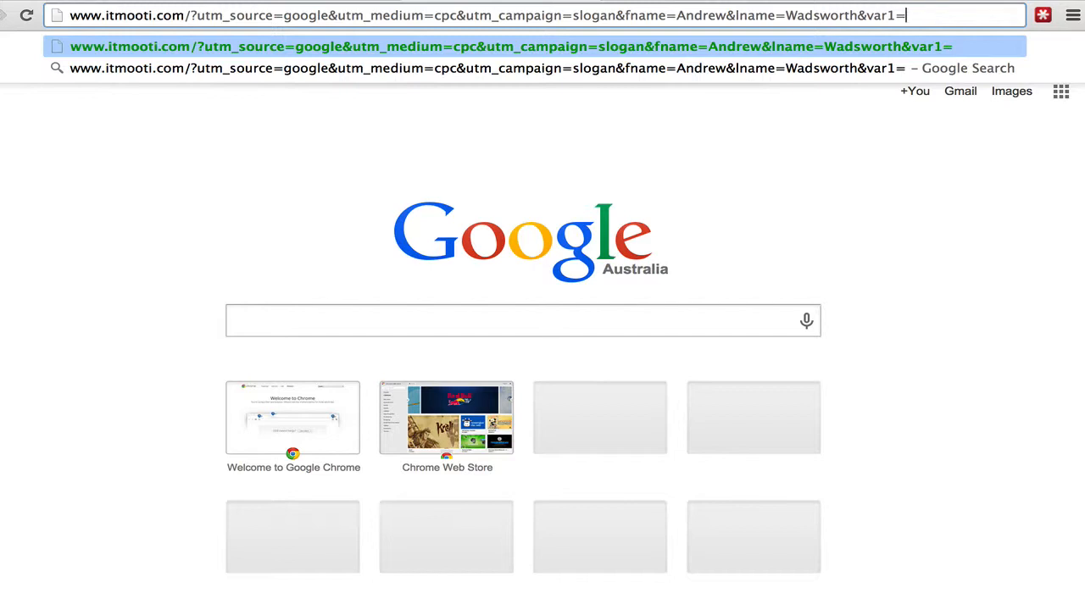
text(Country)
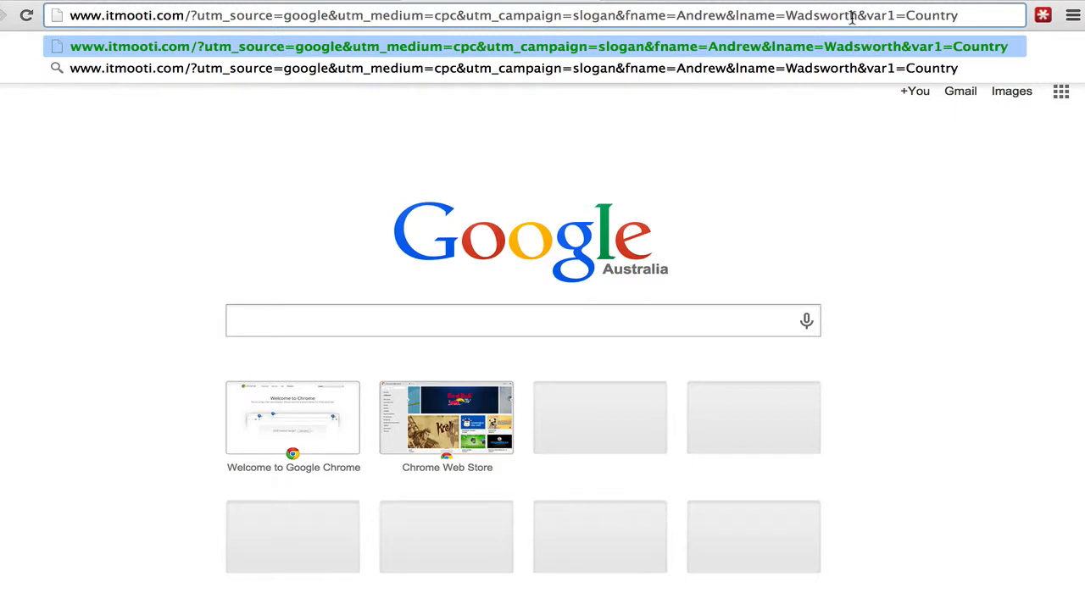
Step: Review the edited URL in the address bar and dismiss the suggestions without loading it
click(852, 17)
key(super+a)
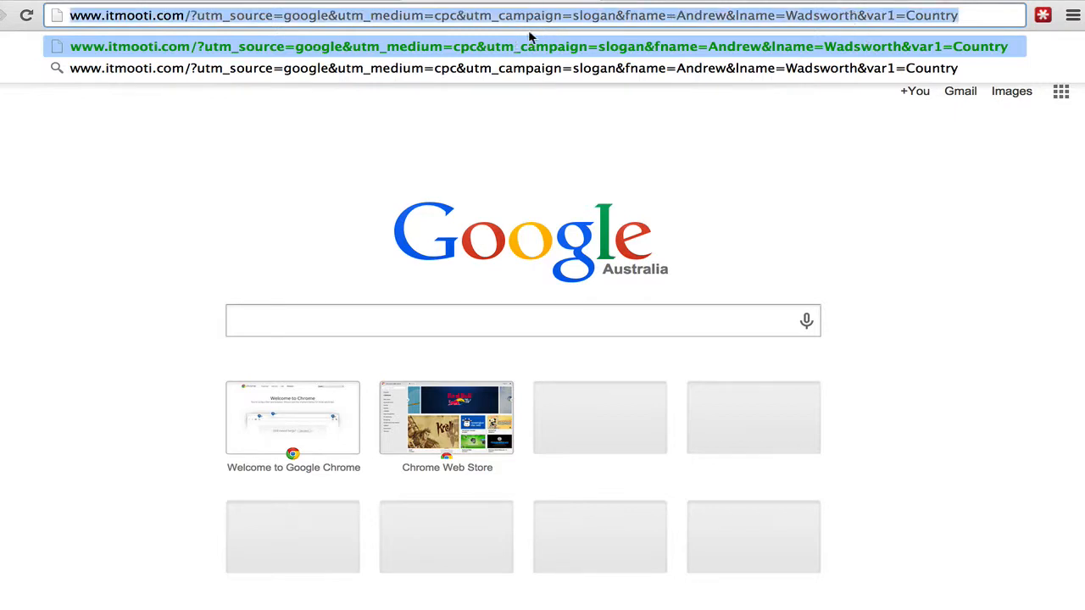
click(563, 17)
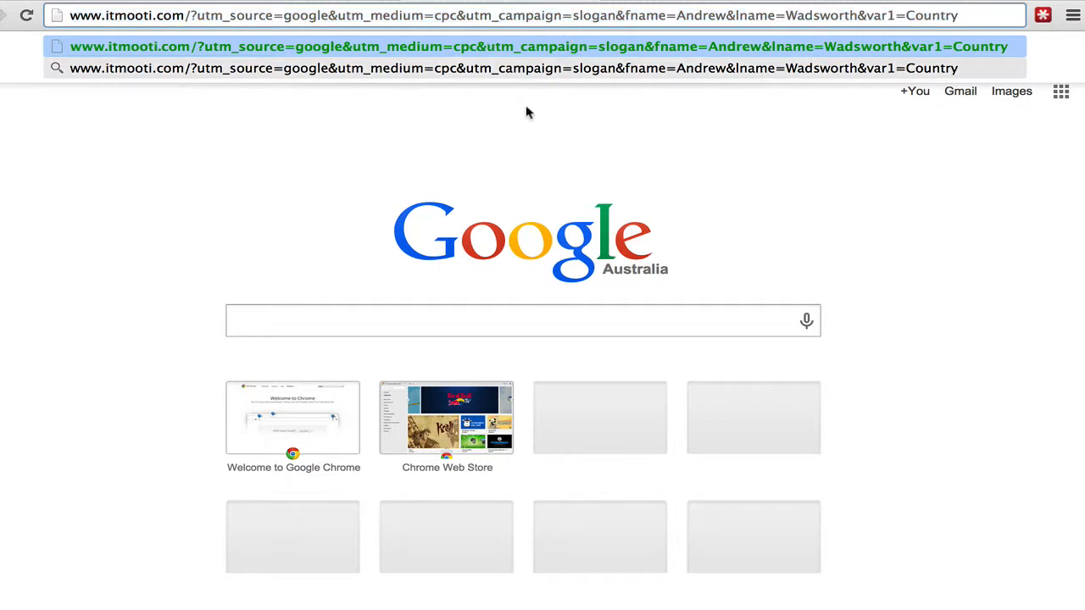
click(503, 173)
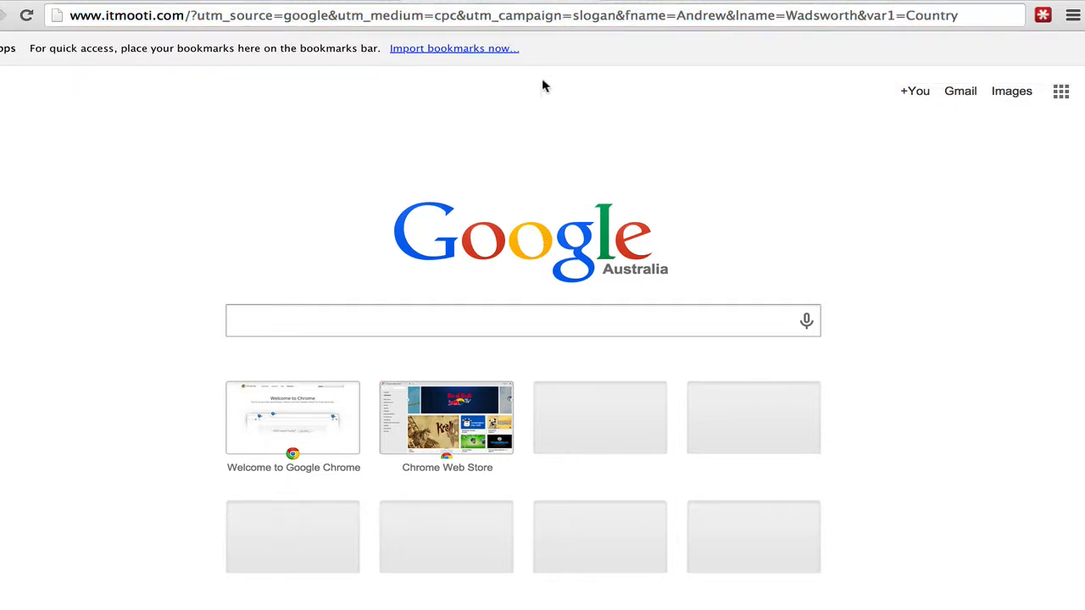
Step: Highlight the fname value in the address bar to check it, then clear the highlight
drag(676, 16, 726, 17)
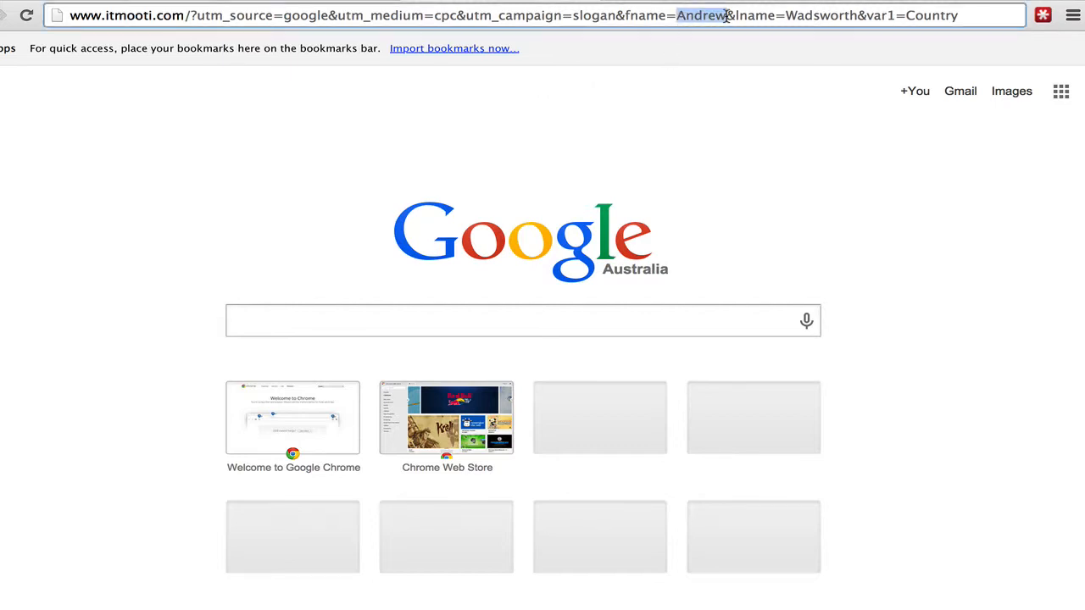
click(696, 98)
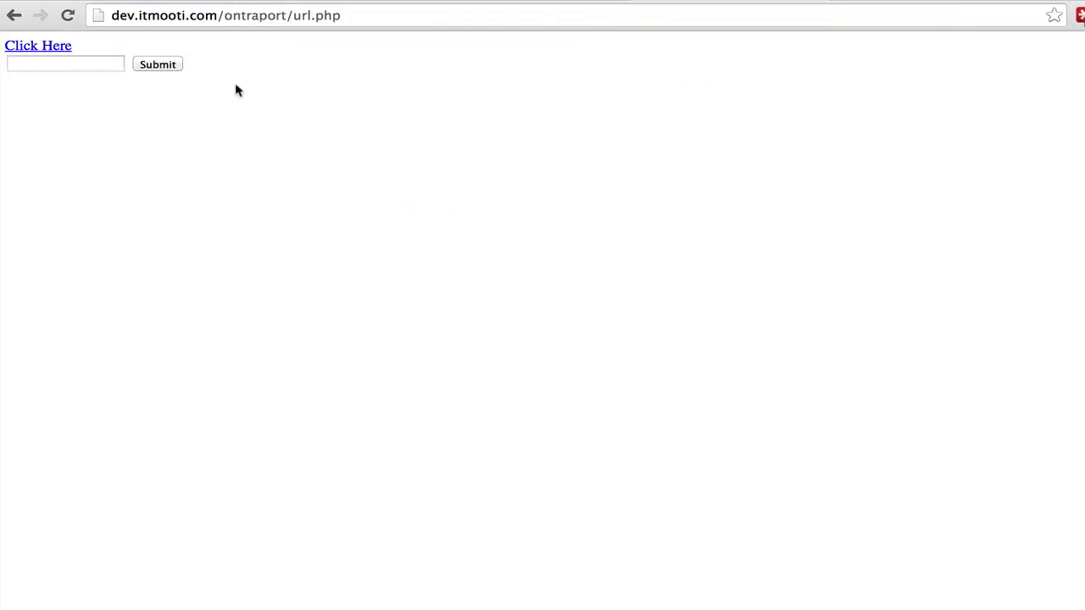
Step: Follow the Click Here link to load itmooti.com with the UTM, name and var1 parameters
click(64, 50)
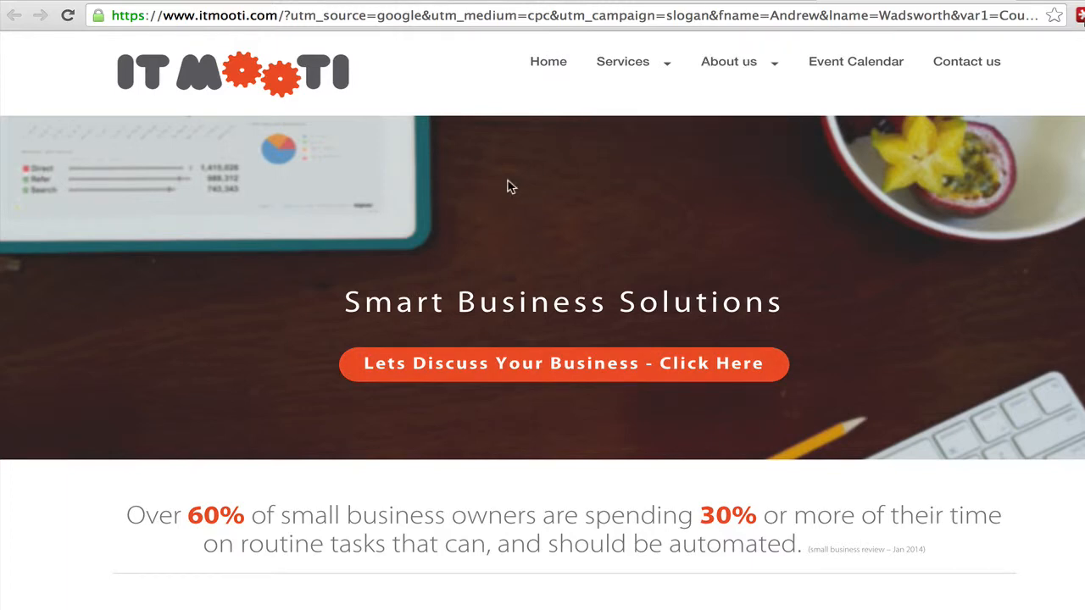
right_click(495, 215)
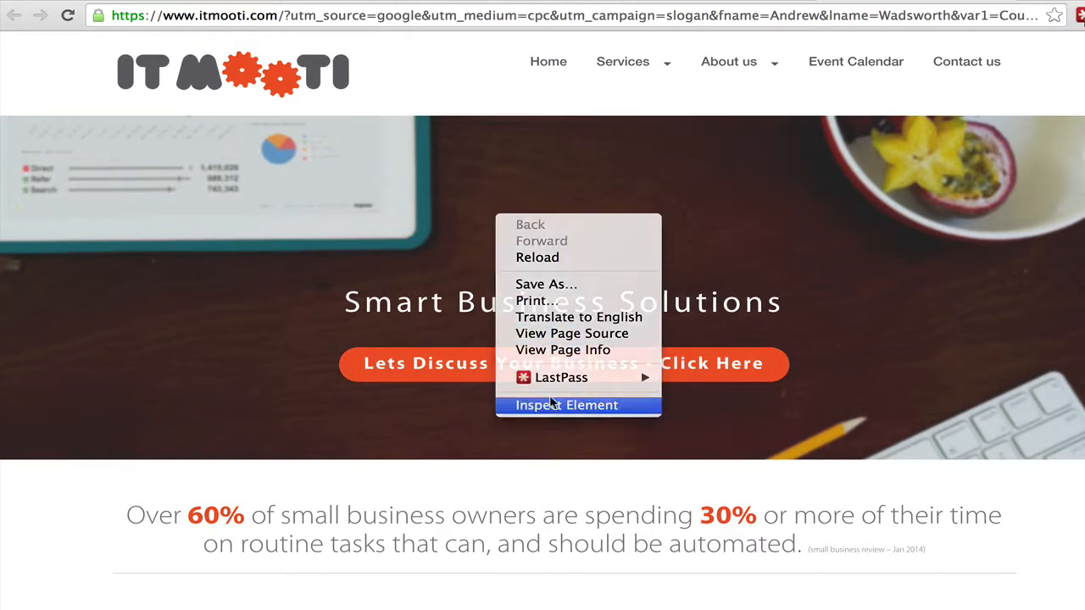
click(519, 336)
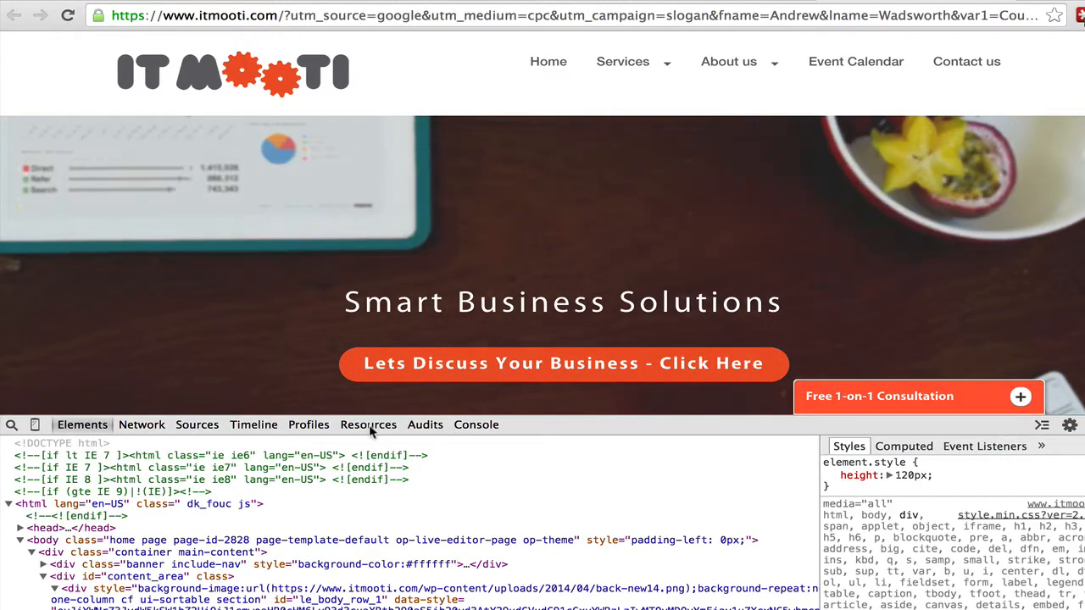
click(373, 425)
click(9, 528)
click(92, 544)
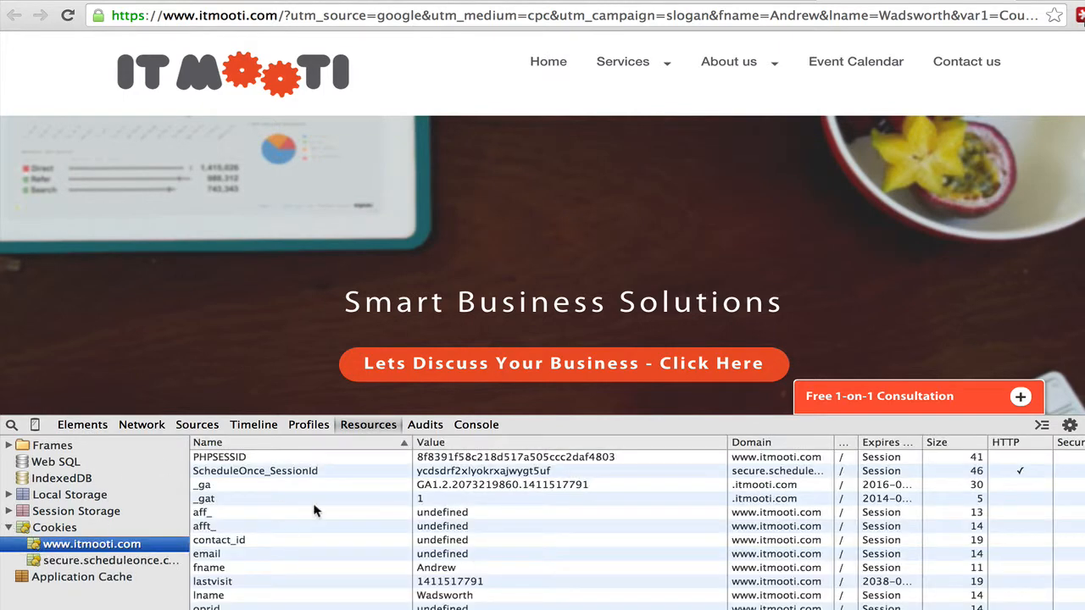
scroll(314, 510, down, 2)
scroll(314, 509, down, 3)
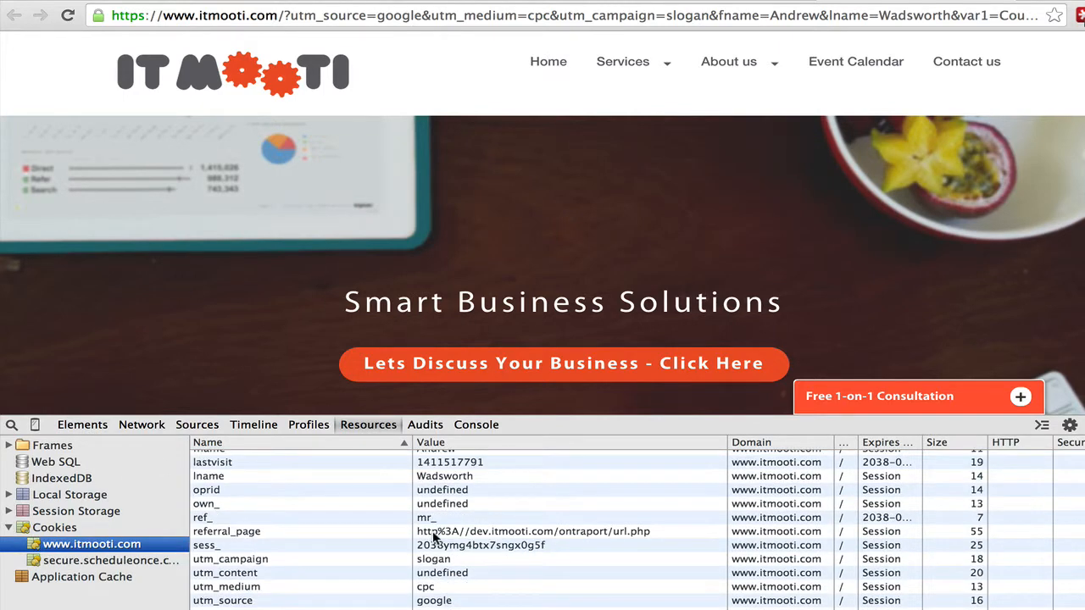
Step: Check the referral_page, utm_source google, utm_medium cpc and utm_campaign slogan cookie rows
click(520, 534)
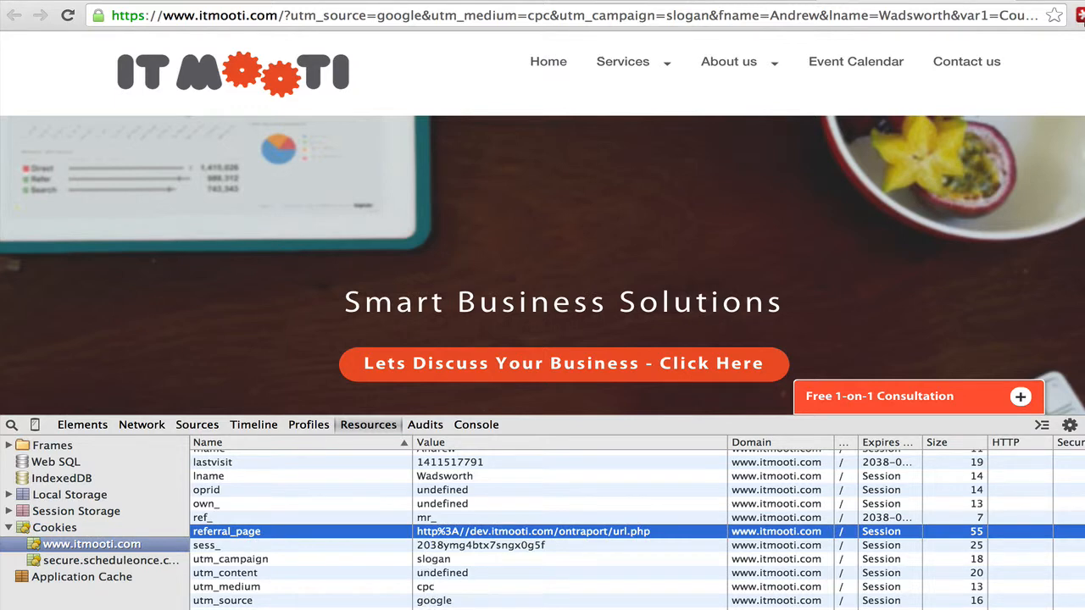
click(431, 608)
click(431, 600)
click(429, 587)
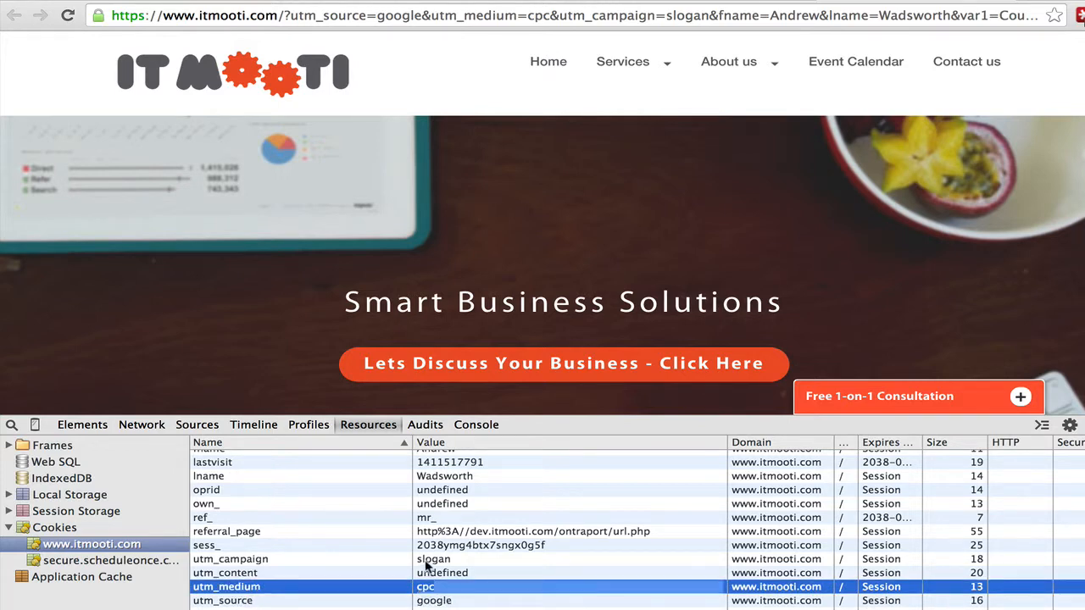
click(427, 561)
scroll(428, 531, up, 3)
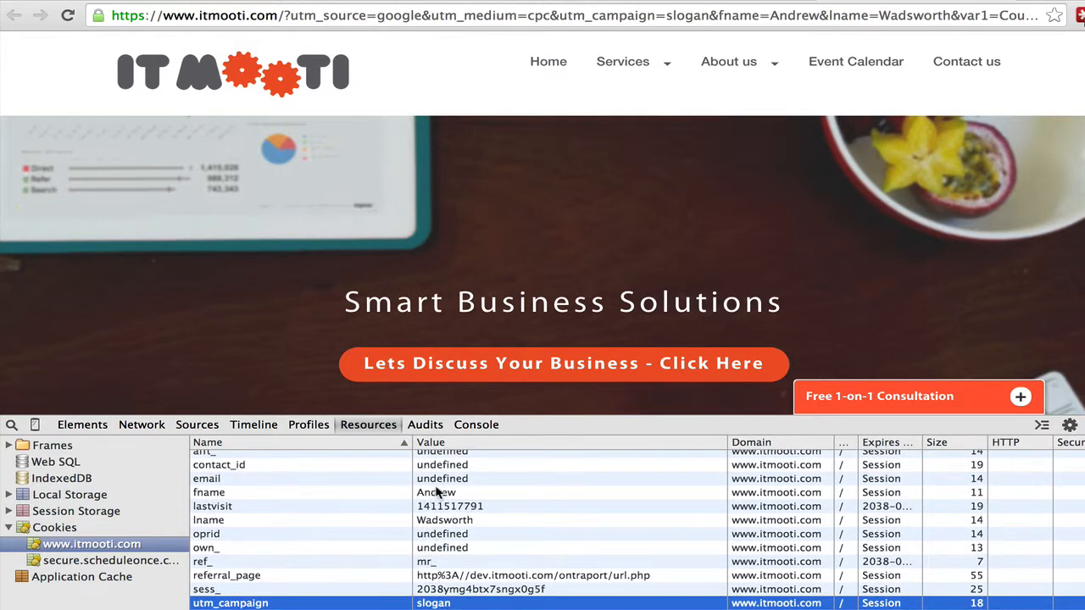
key(super+grave)
Step: Copy the UTM Plugin Tests page address and load it in a new Chrome window
triple_click(640, 14)
key(super+c)
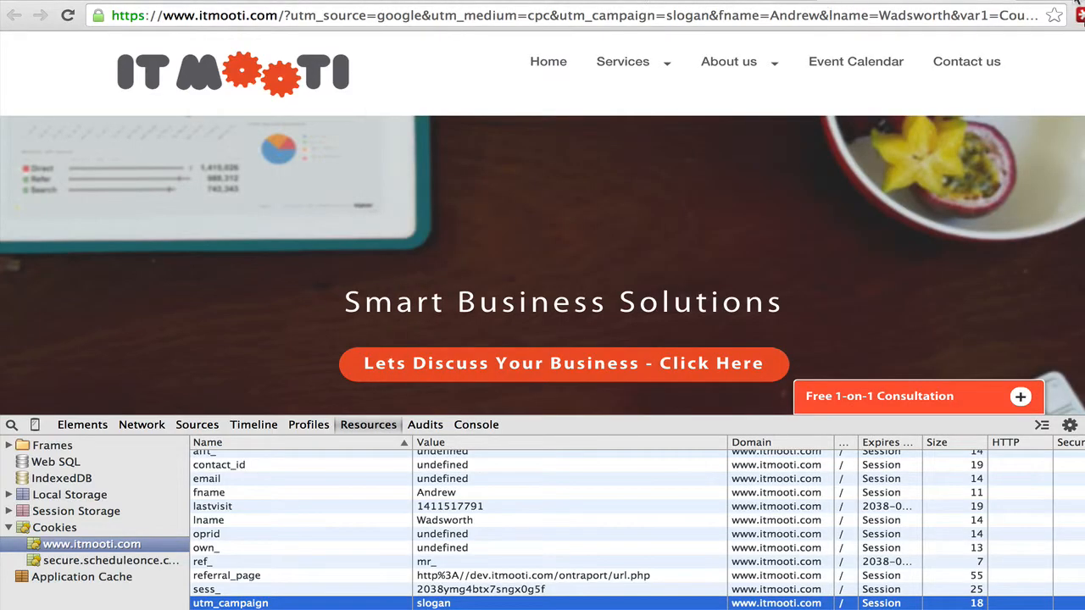
key(super+n)
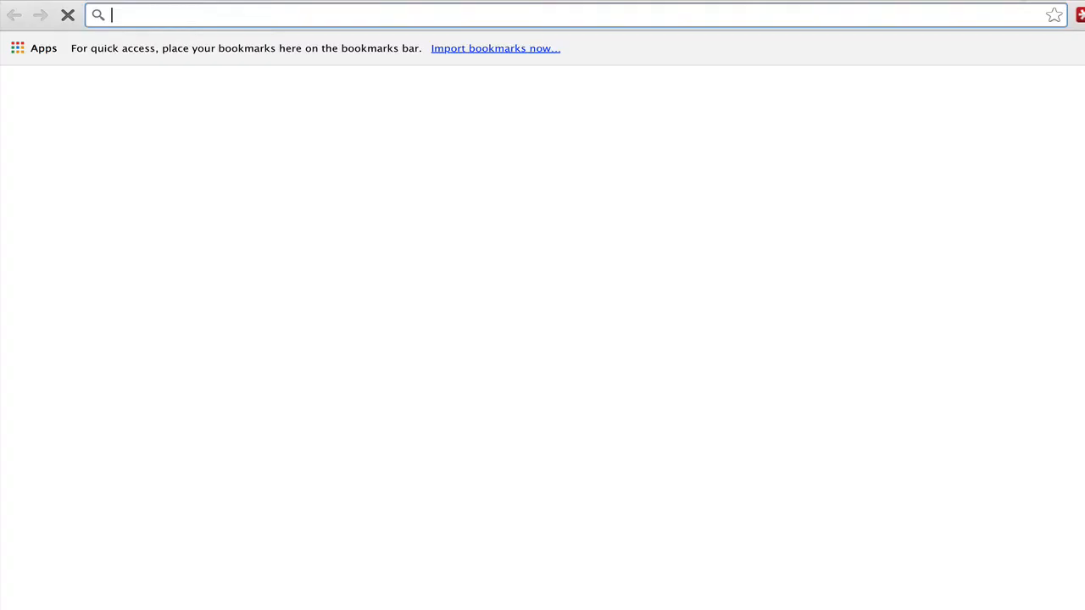
key(super+v)
key(Return)
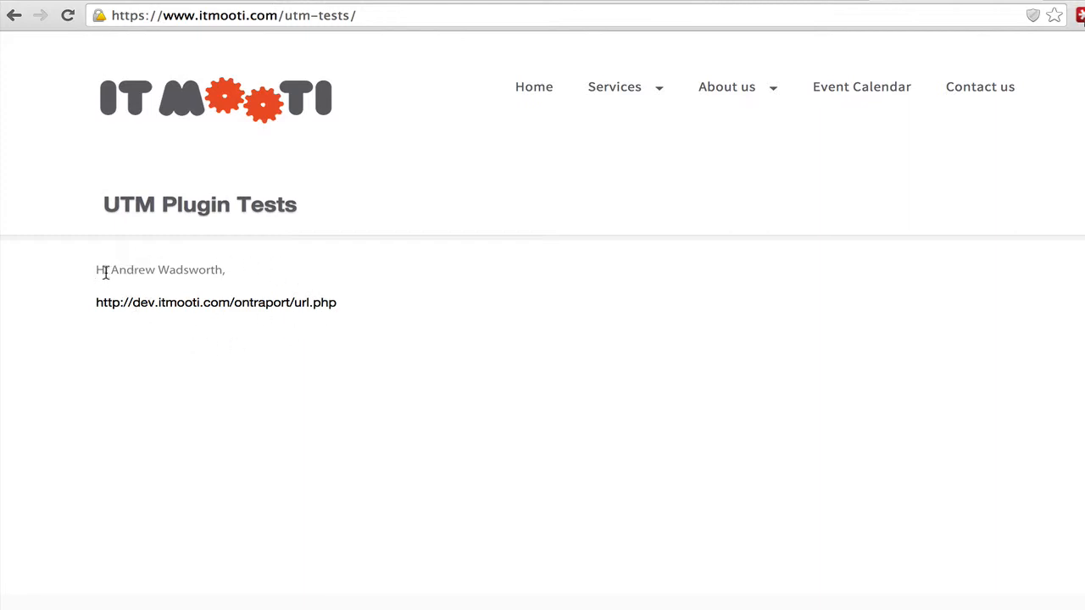
Step: Highlight the personalised greeting and the referral page URL line on the test page
drag(102, 271, 224, 269)
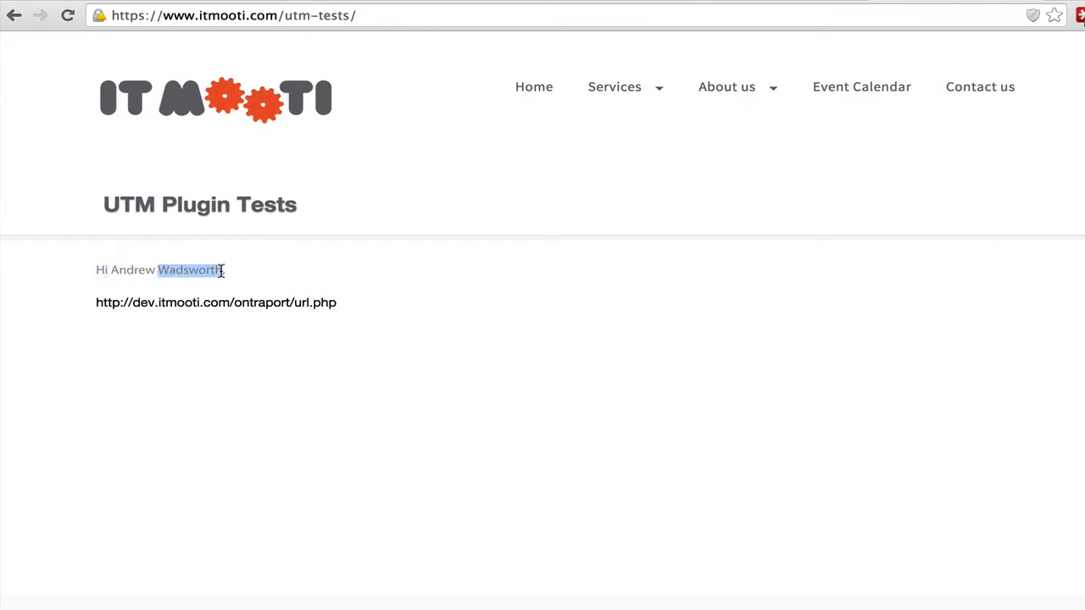
drag(96, 303, 342, 307)
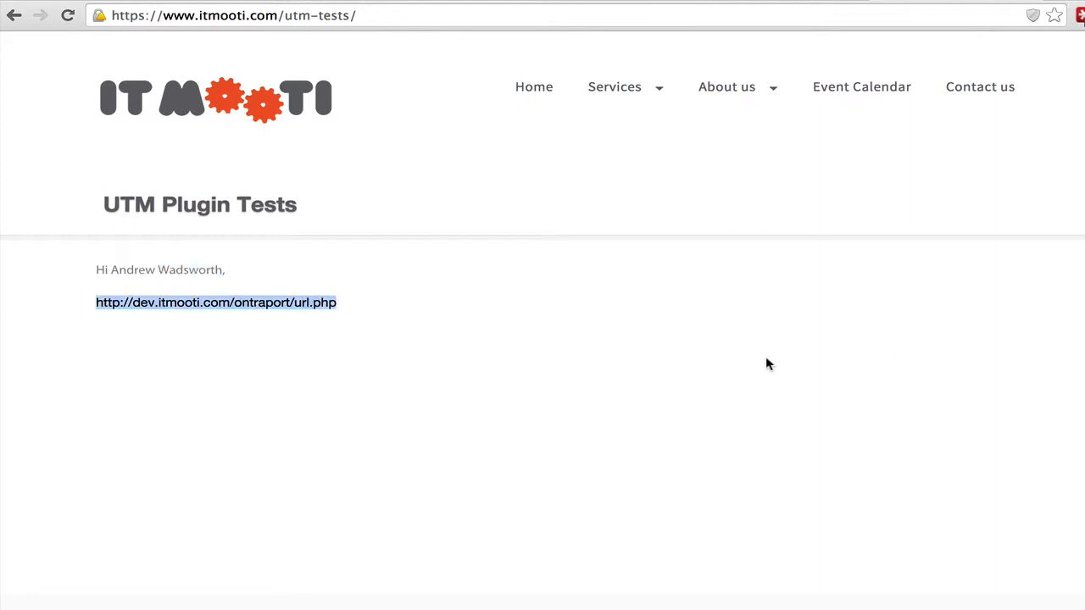
key(super+grave)
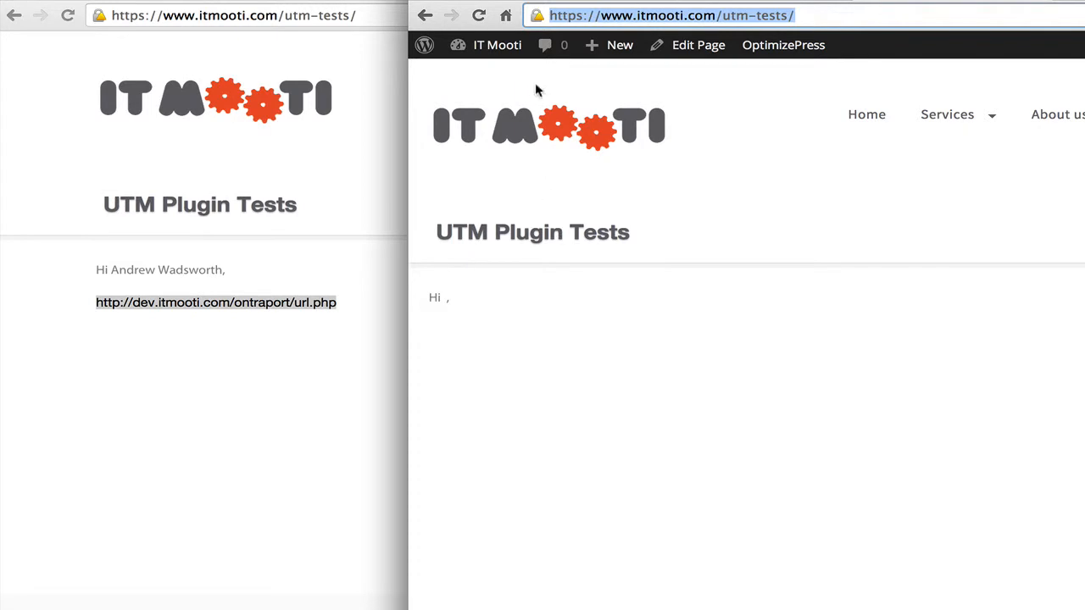
Step: Open UTM Plugin Tests in the WordPress editor and highlight the fname cuv shortcode
click(678, 44)
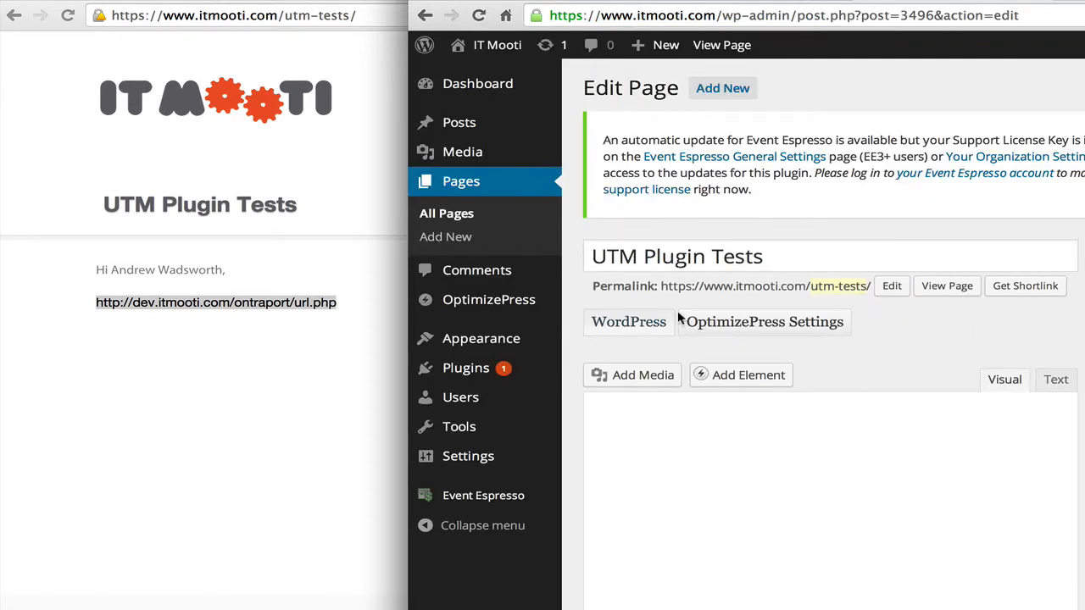
scroll(678, 318, down, 5)
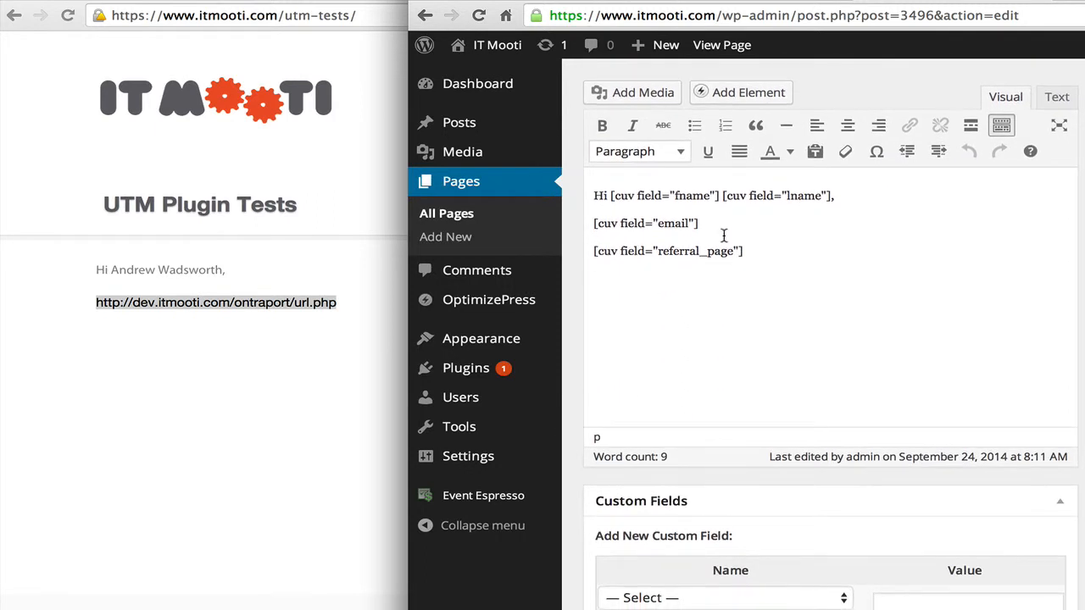
click(610, 195)
drag(611, 195, 711, 197)
click(686, 195)
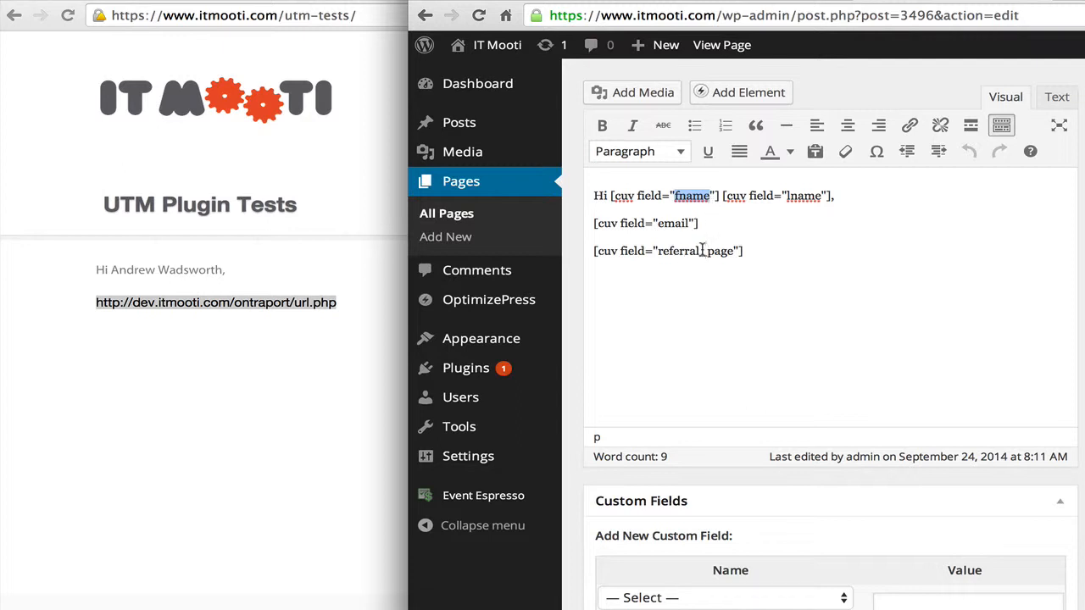
click(312, 268)
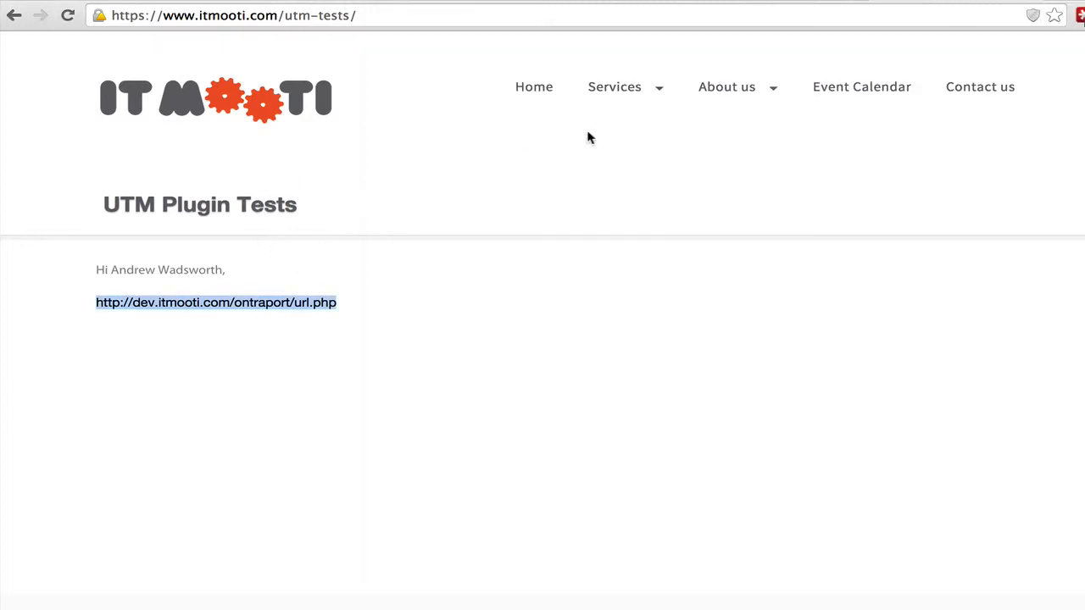
Step: On the UTM-tagged itmooti.com tab, inspect the utm_source and var1 cookies, confirming var1 is Country
click(757, 3)
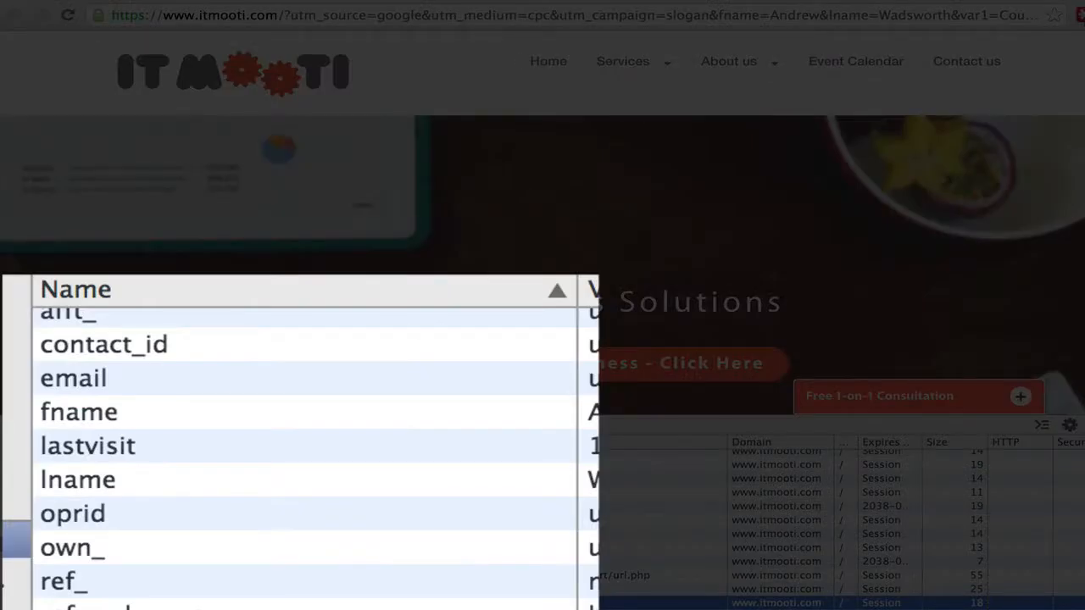
scroll(218, 569, up, 5)
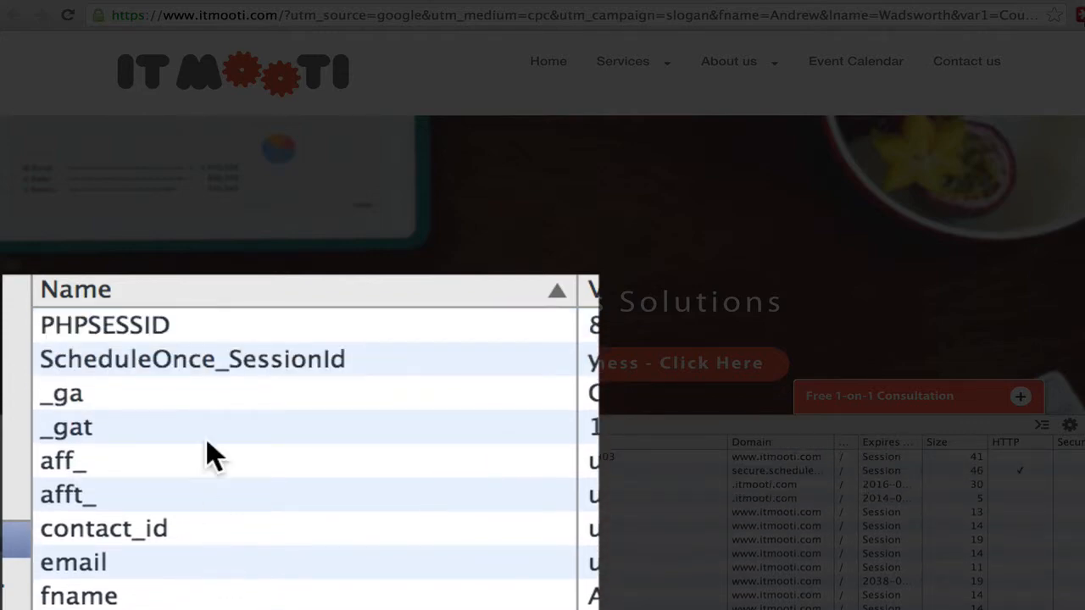
scroll(279, 450, down, 2)
scroll(281, 597, down, 2)
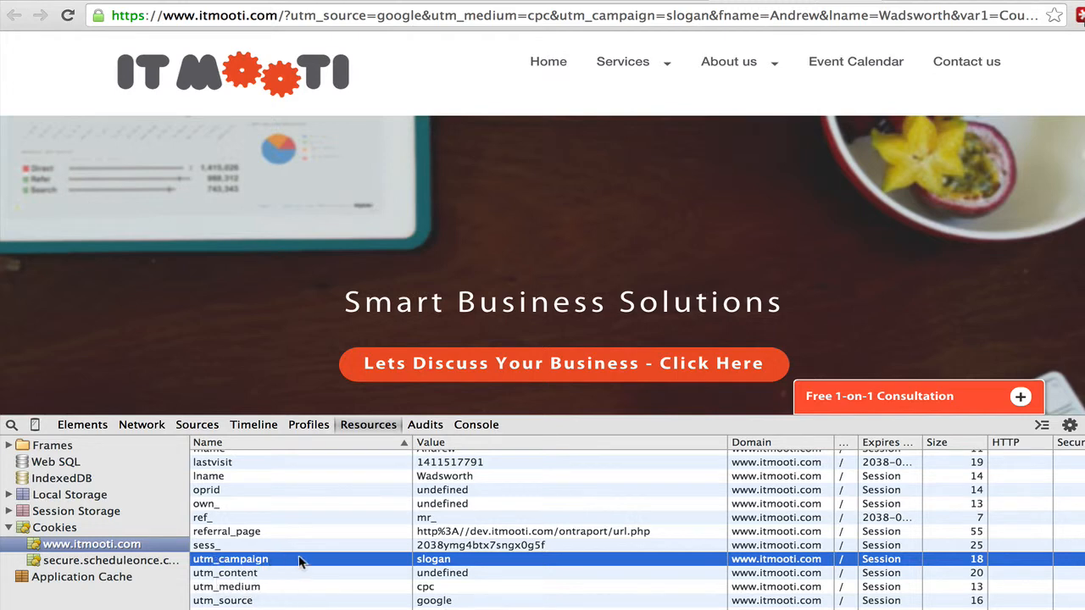
click(237, 601)
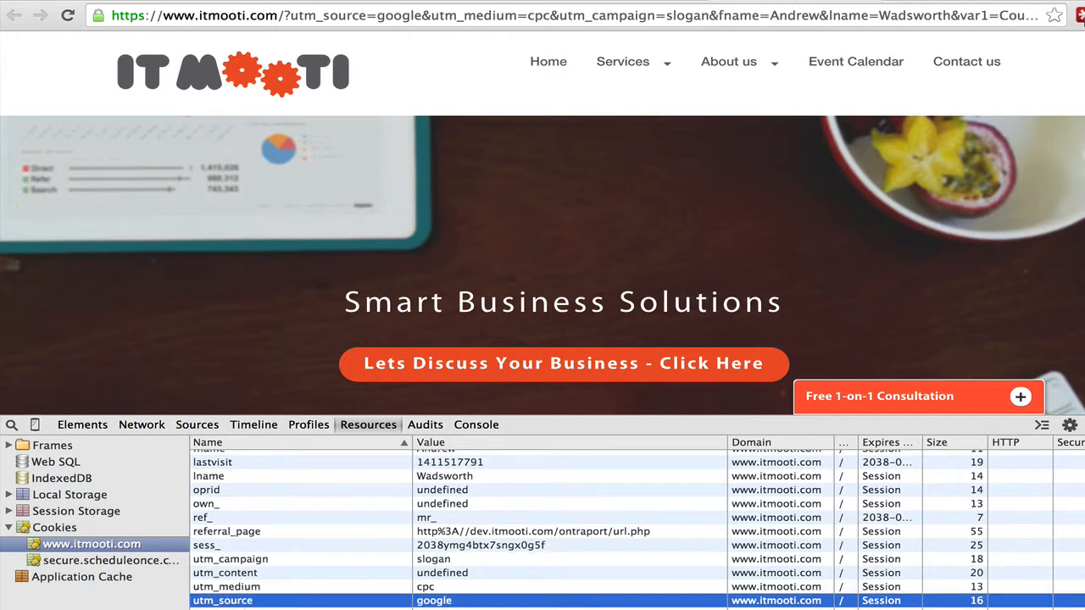
click(238, 609)
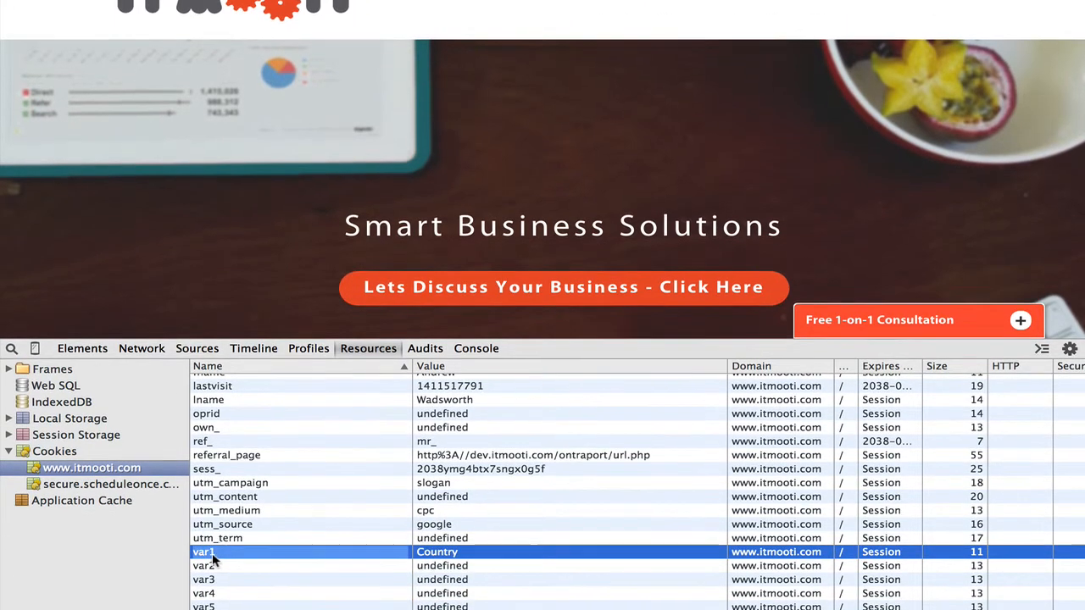
key(super+grave)
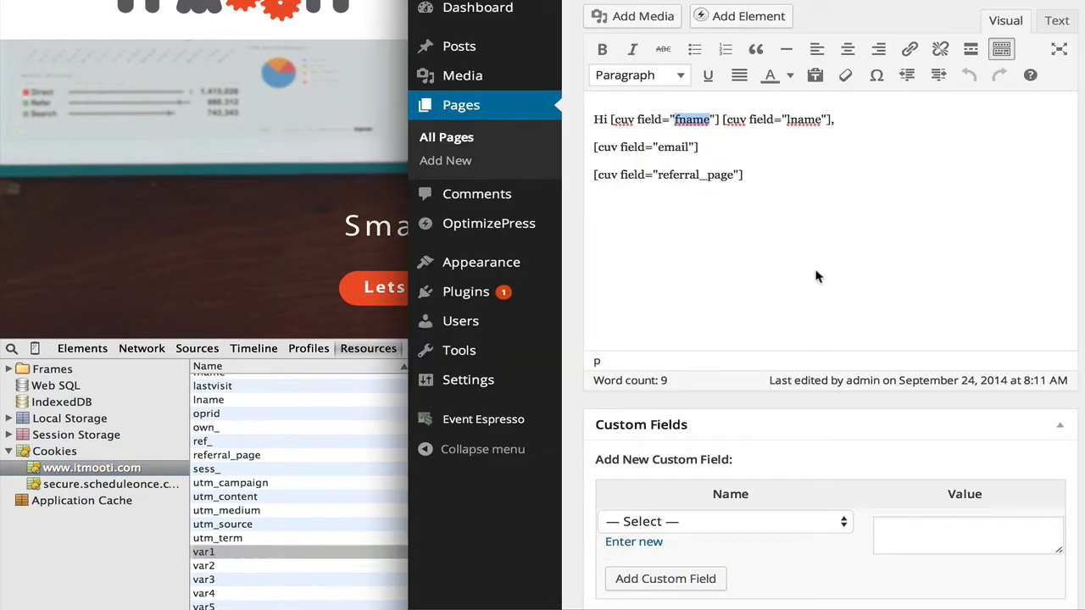
Step: Duplicate the referral_page shortcode line below itself and change the copy to [cuv field="var1"]
drag(766, 186, 586, 168)
key(ctrl+c)
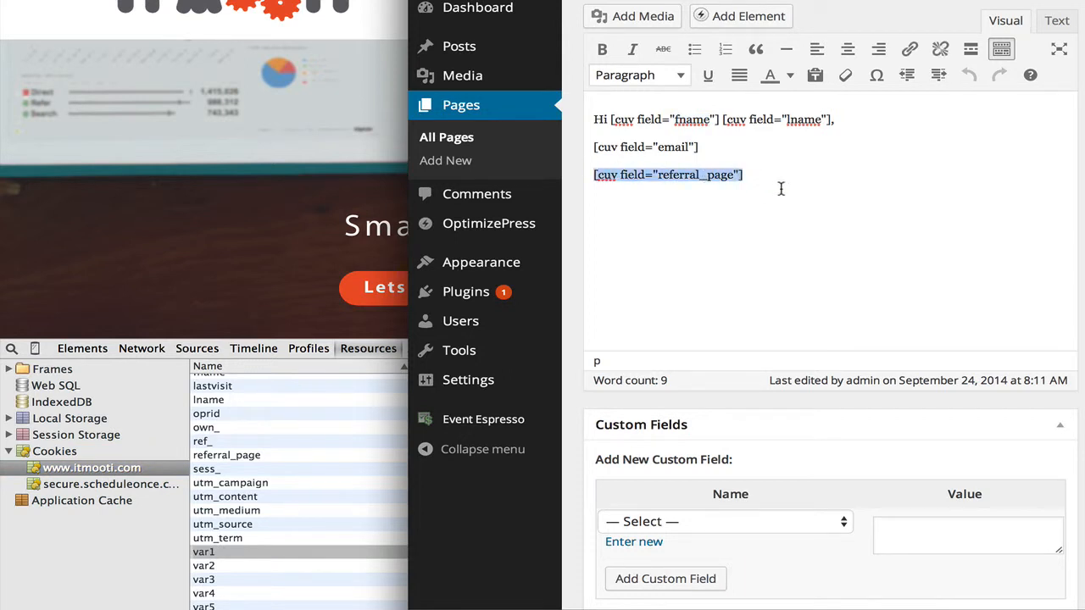
click(777, 188)
key(Return)
key(ctrl+v)
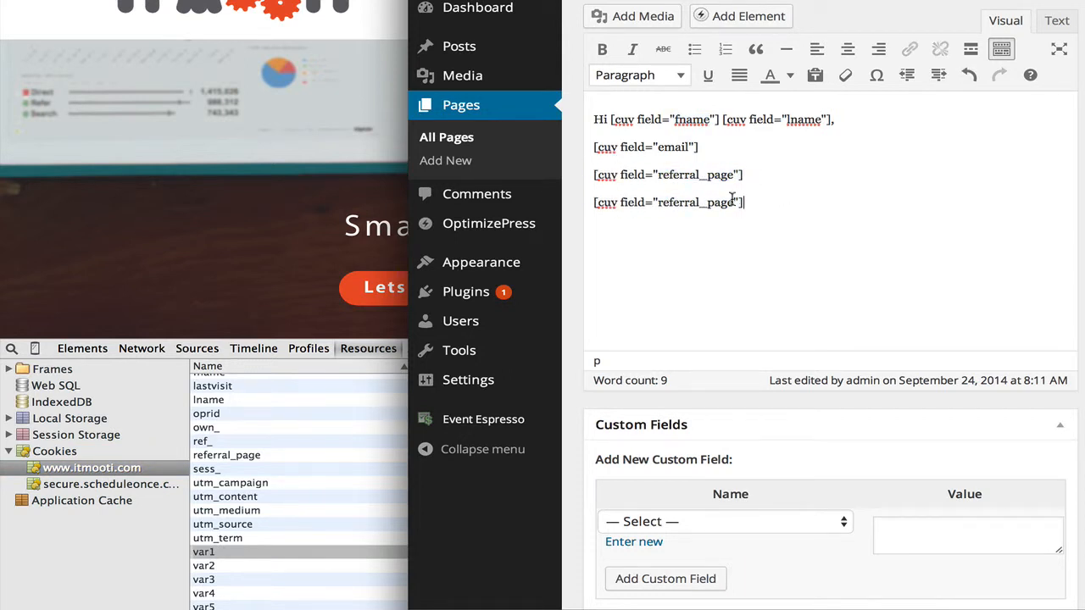
drag(737, 201, 656, 202)
text(var1)
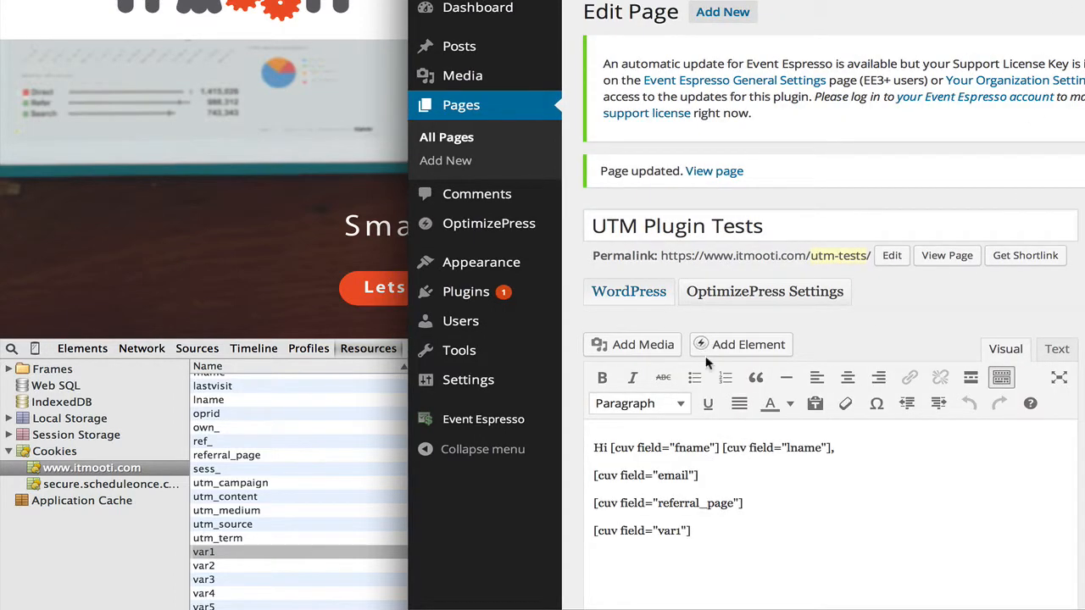
scroll(780, 223, down, 3)
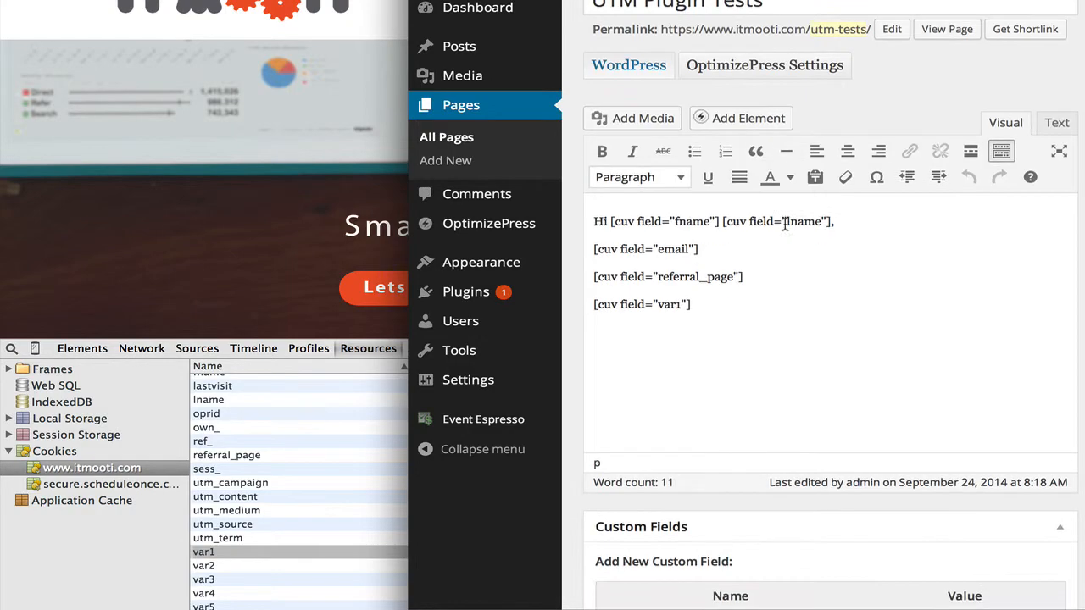
click(281, 174)
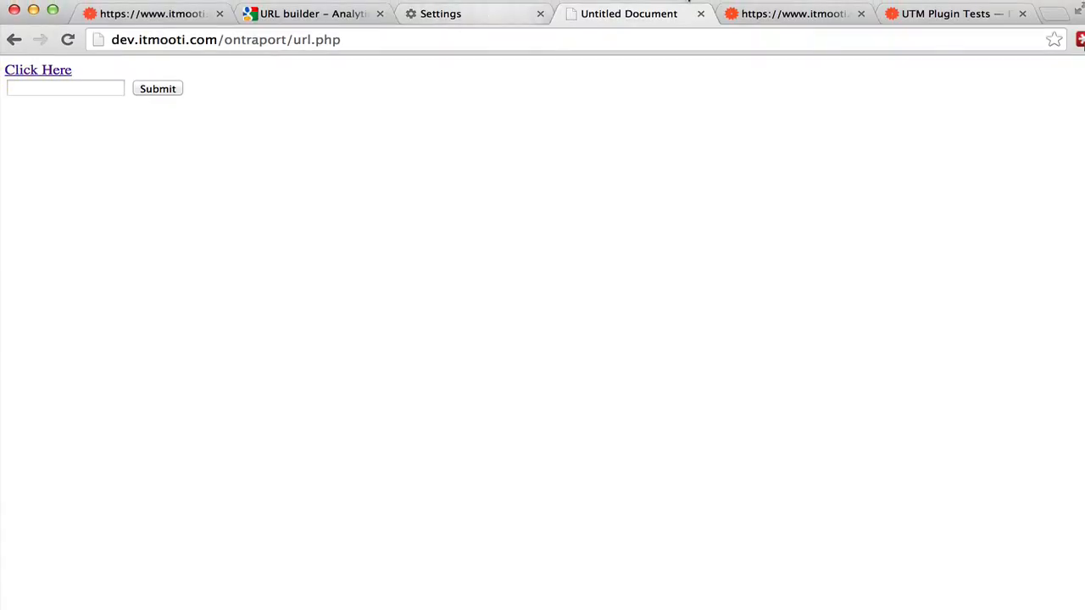
Step: Reload the UTM Plugin Tests page and highlight the new Country text after the referral URL
click(941, 14)
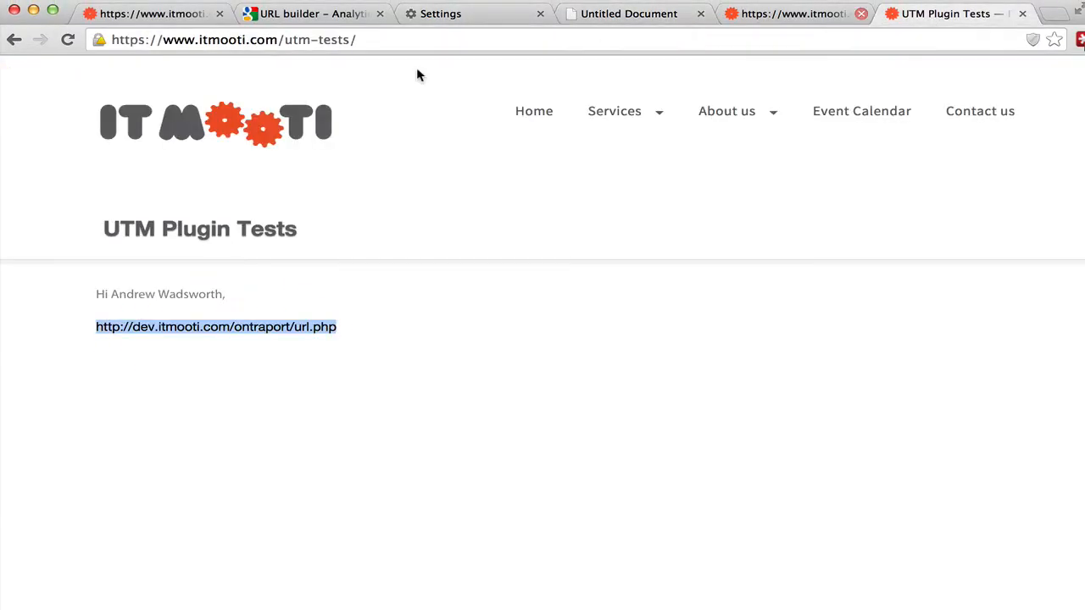
click(67, 39)
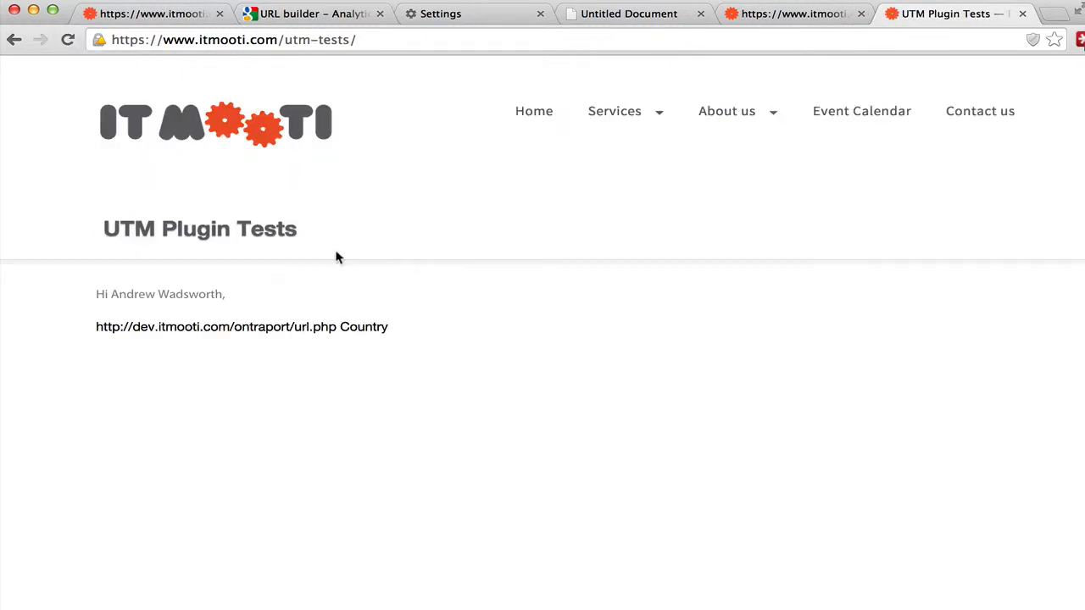
drag(340, 327, 418, 327)
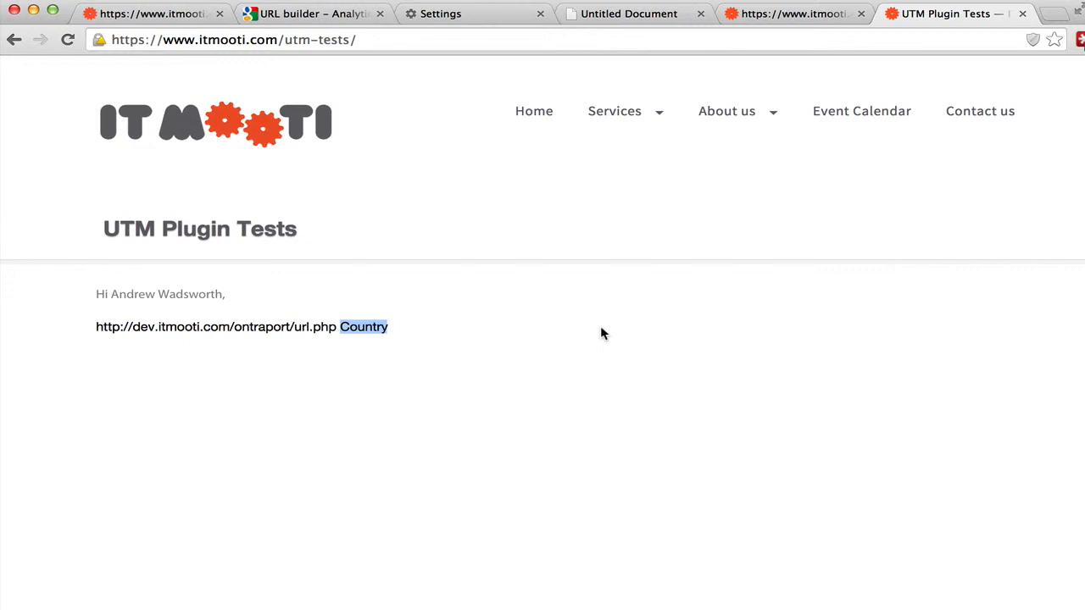
Step: Append ?fname=[First Name] to the end of the UTM Plugin Tests page address
click(414, 38)
click(416, 39)
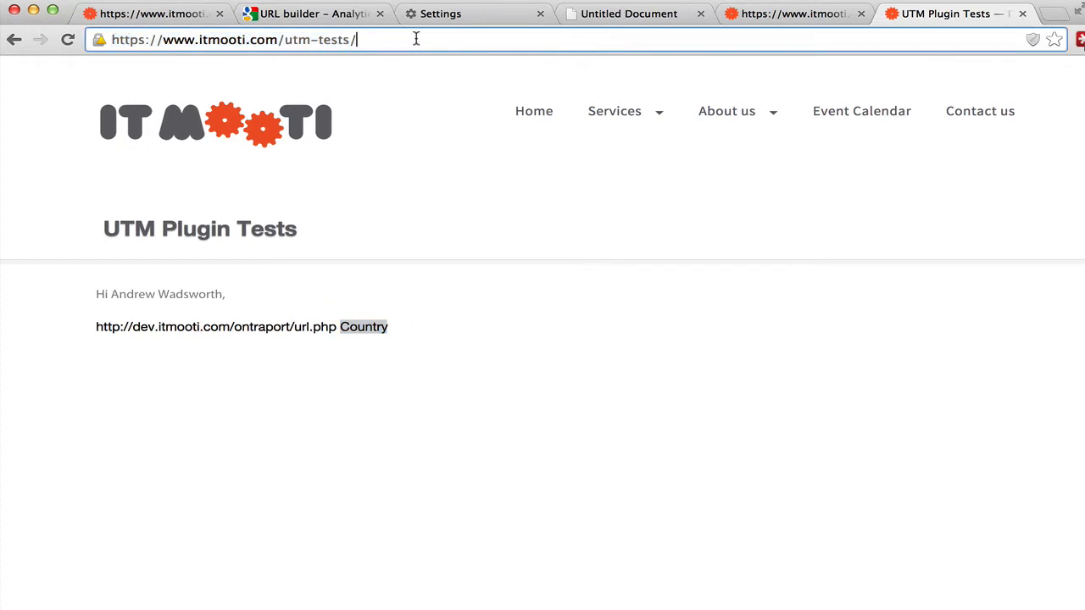
text(?)
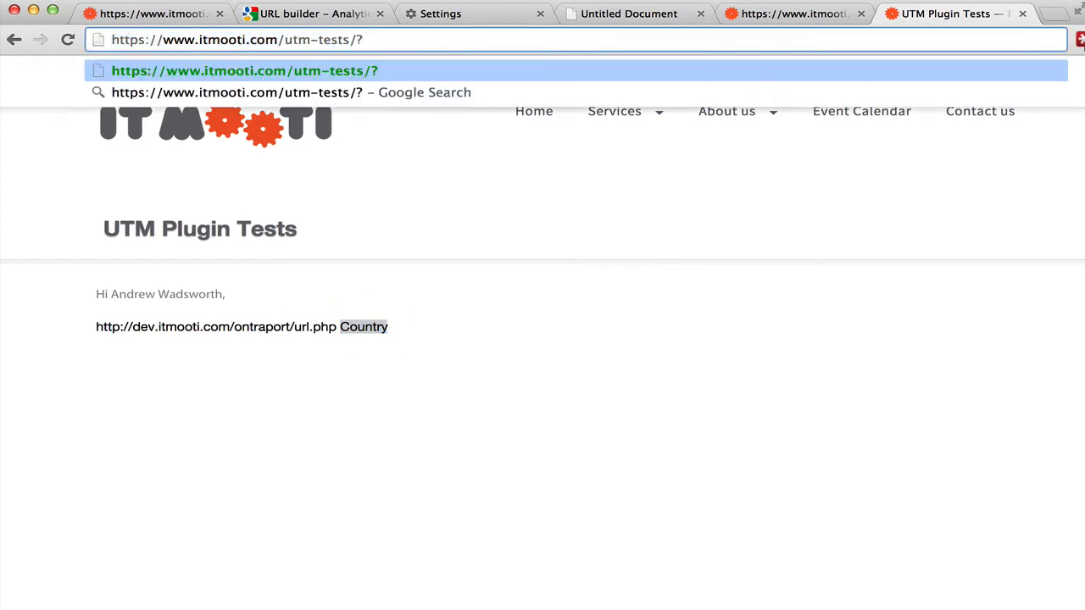
text(fname=)
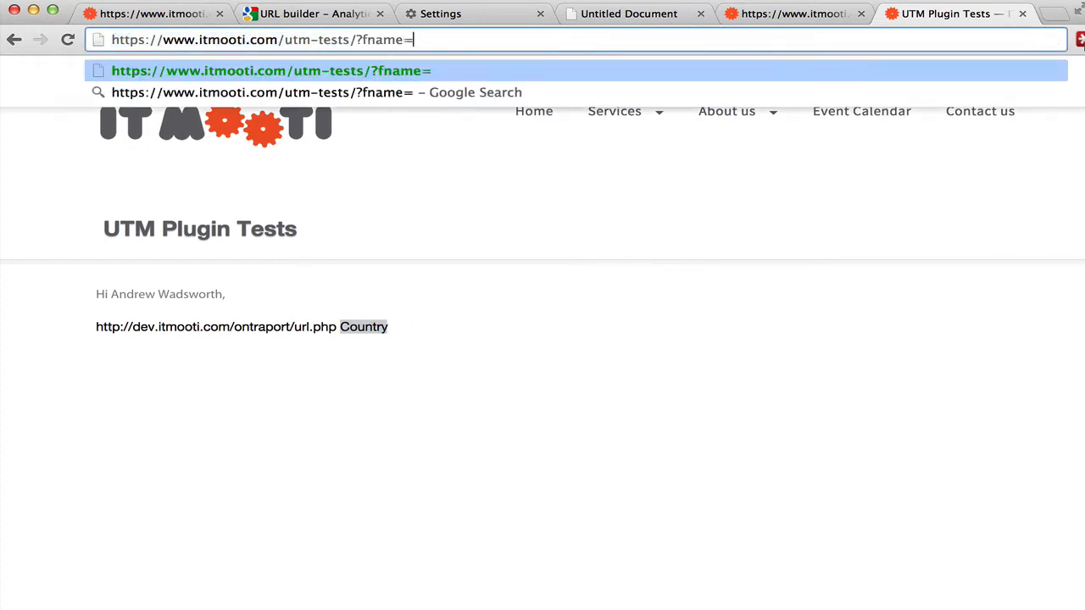
text([Fir)
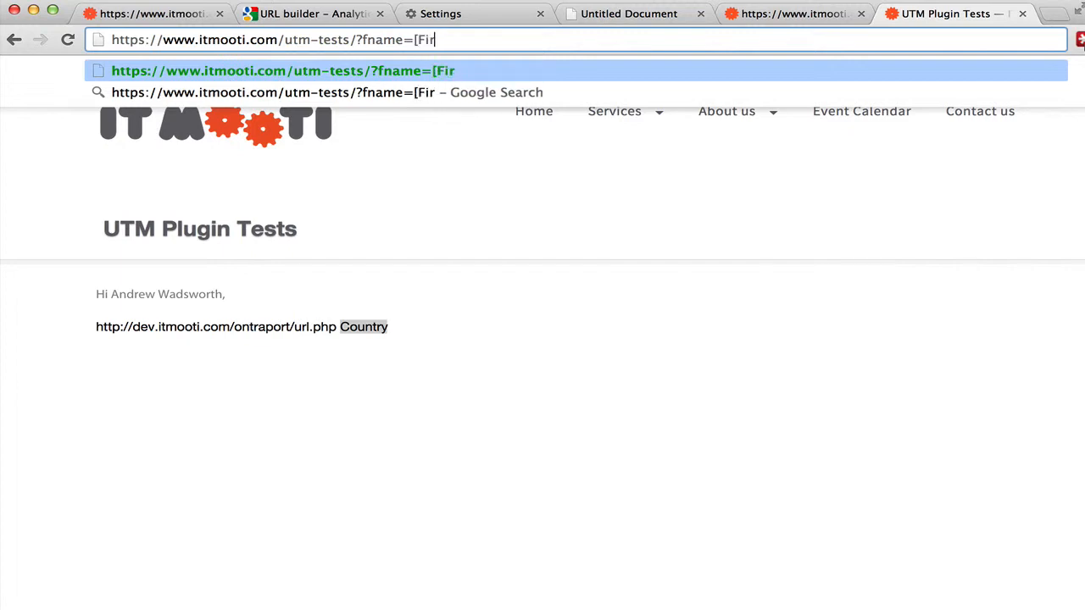
text(st Nam)
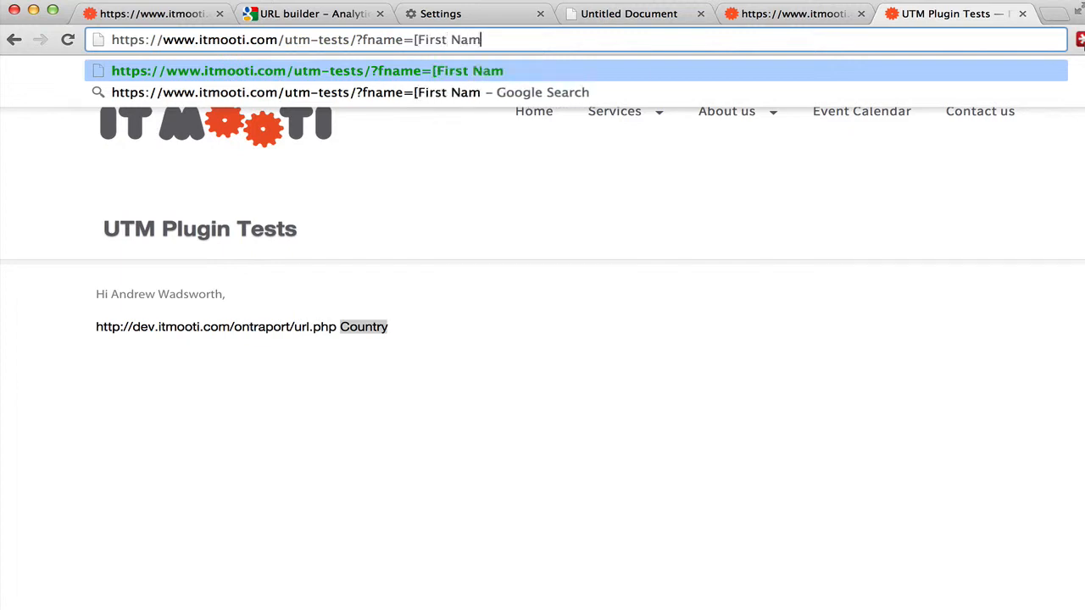
text(e])
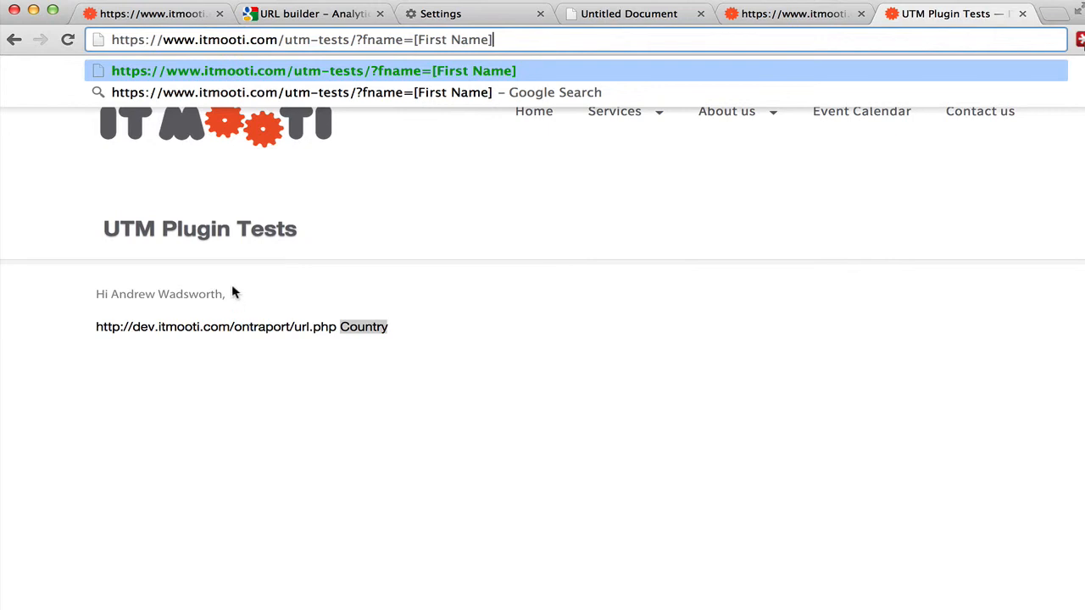
click(332, 279)
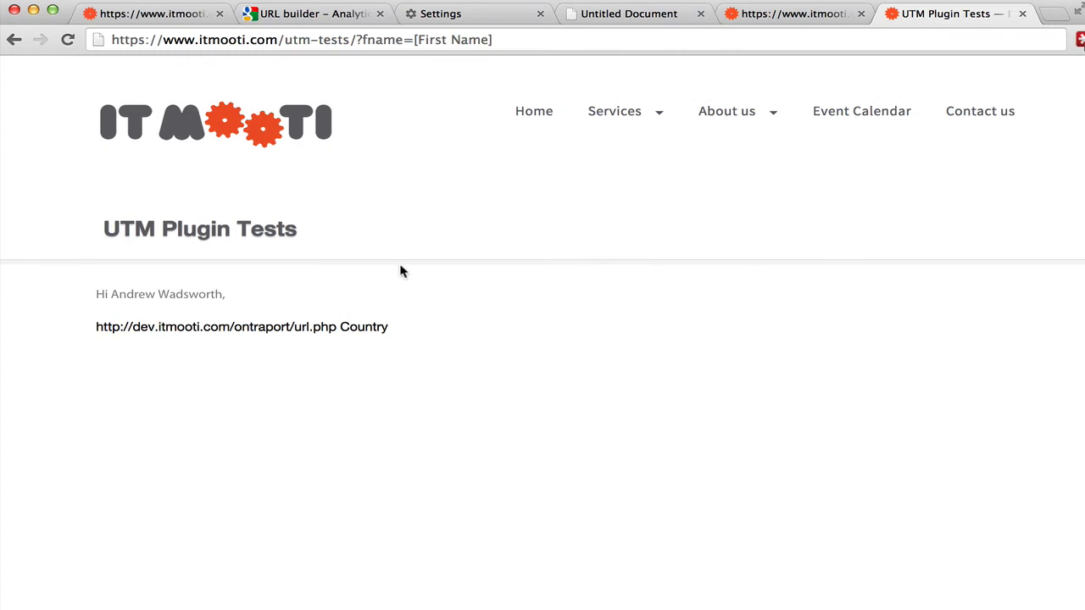